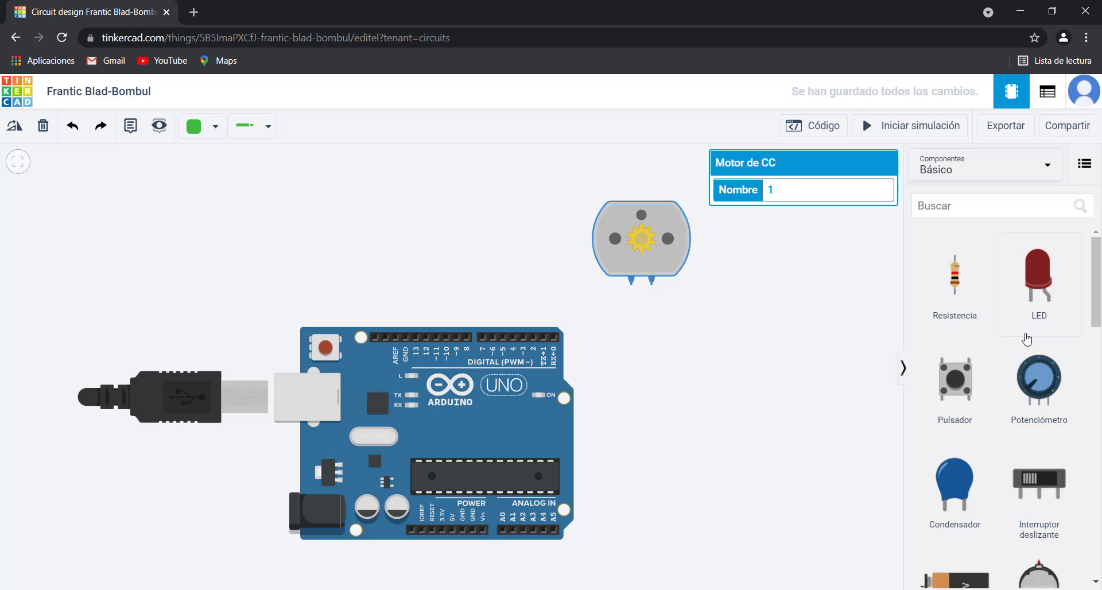
Add a red LED beside the DC motor and place two photoresistors below them.
left_click_drag(1024, 327, 738, 215)
scroll(1041, 328, "down", 10)
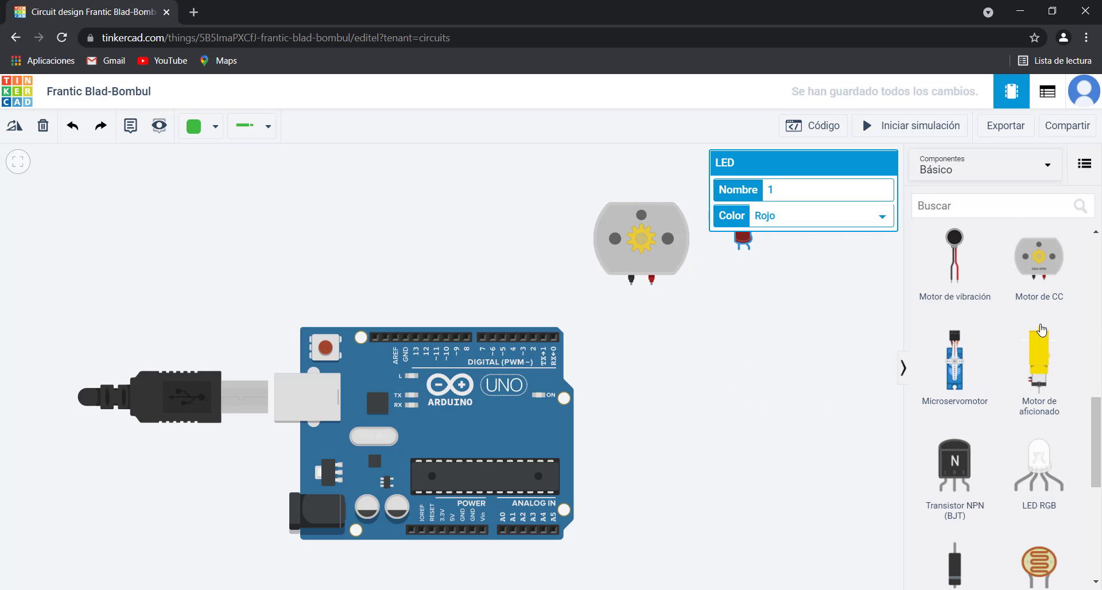
scroll(1041, 328, "down", 2)
left_click_drag(1039, 493, 628, 335)
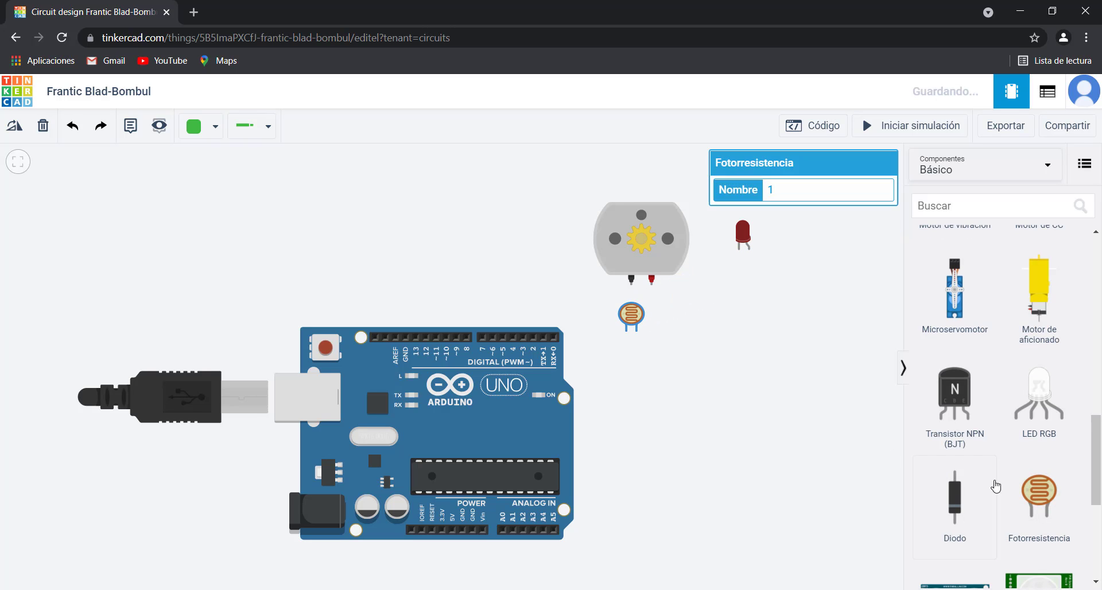
left_click_drag(996, 486, 753, 330)
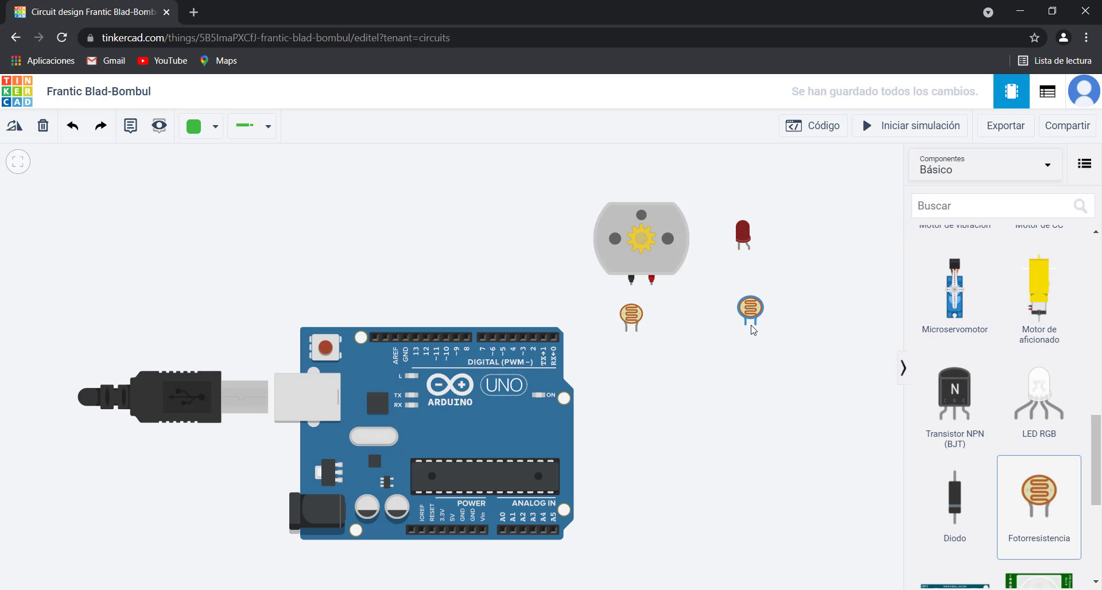
left_click(751, 325)
Rearrange the DC motor, the LED and the first photoresistor so they sit just above the Arduino's digital pins.
scroll(669, 383, "up", 3)
left_click_drag(396, 255, 522, 322)
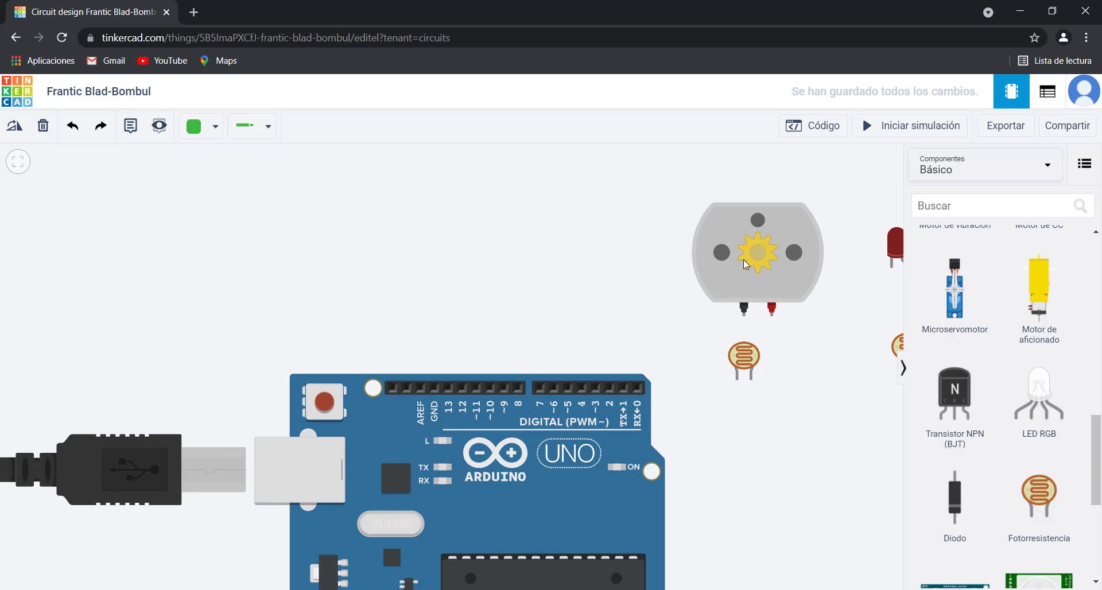
left_click_drag(744, 264, 412, 231)
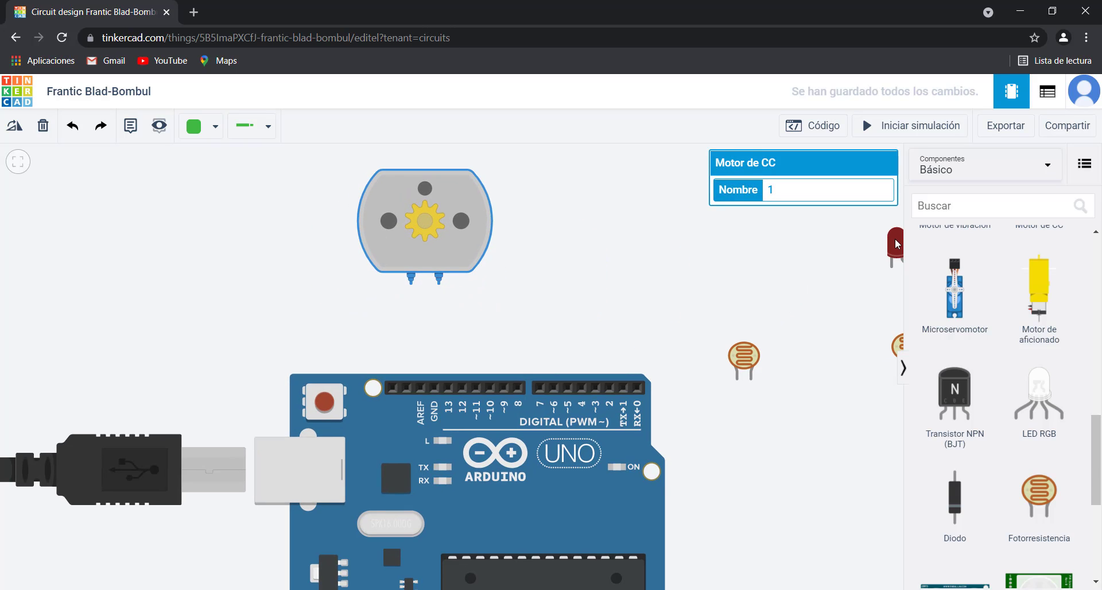
left_click_drag(896, 244, 560, 249)
left_click_drag(747, 367, 468, 320)
Wire the motor's red terminal to one leg of the first photoresistor and its other leg to digital pin 12.
left_click(438, 279)
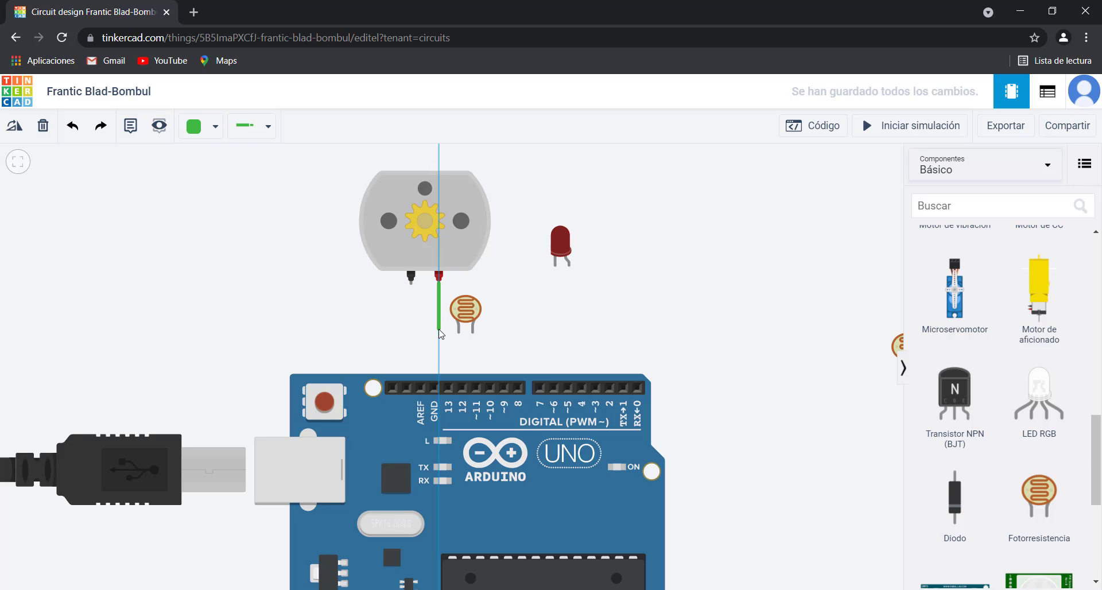
left_click(439, 319)
left_click(459, 325)
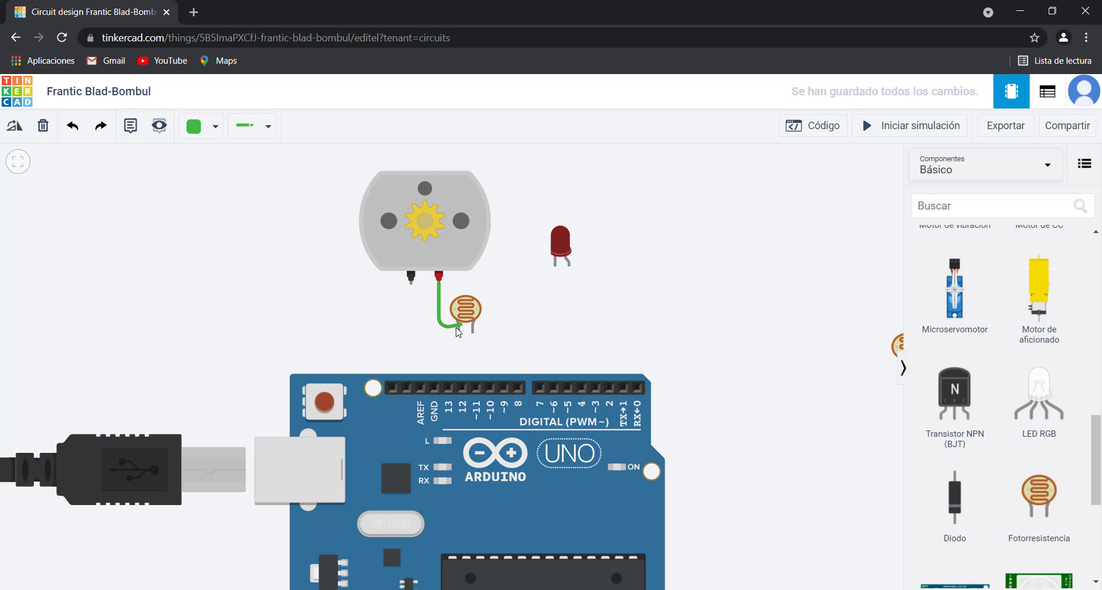
left_click(472, 333)
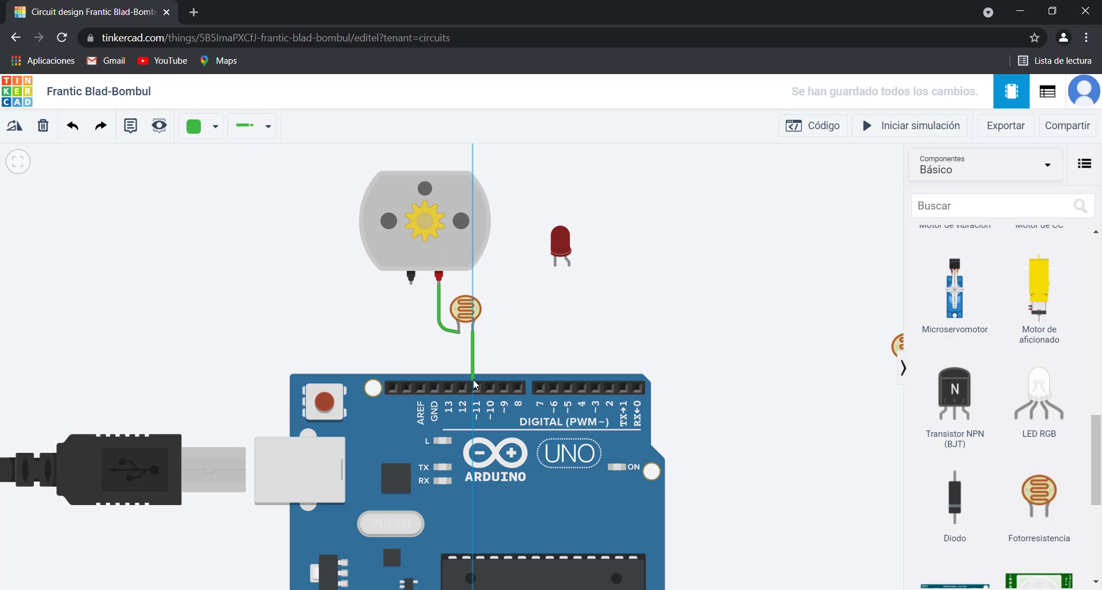
left_click(493, 389)
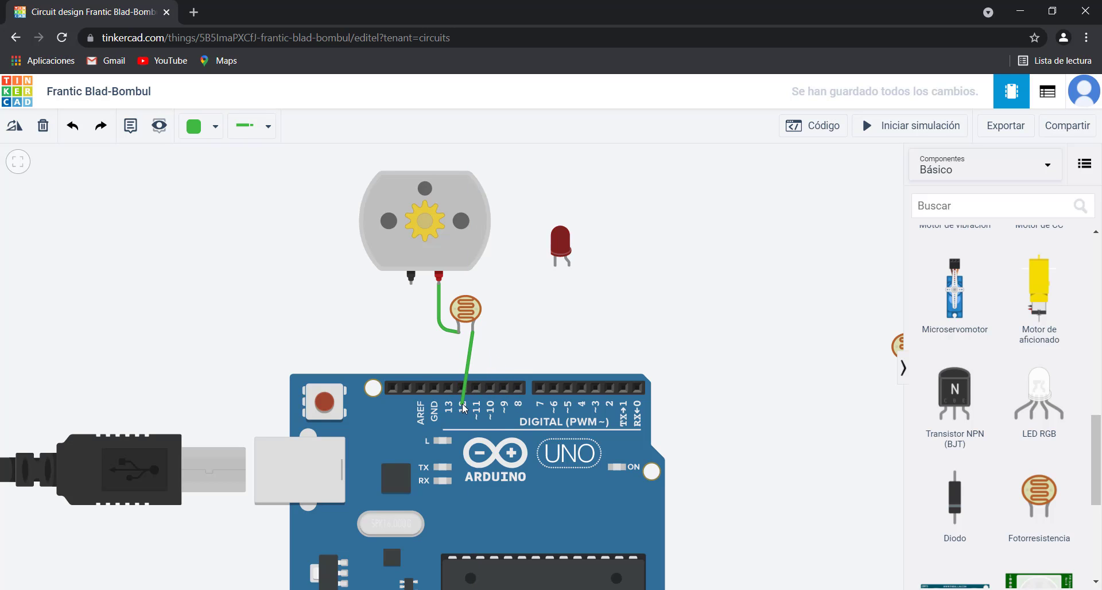
left_click_drag(464, 407, 463, 397)
left_click(467, 314)
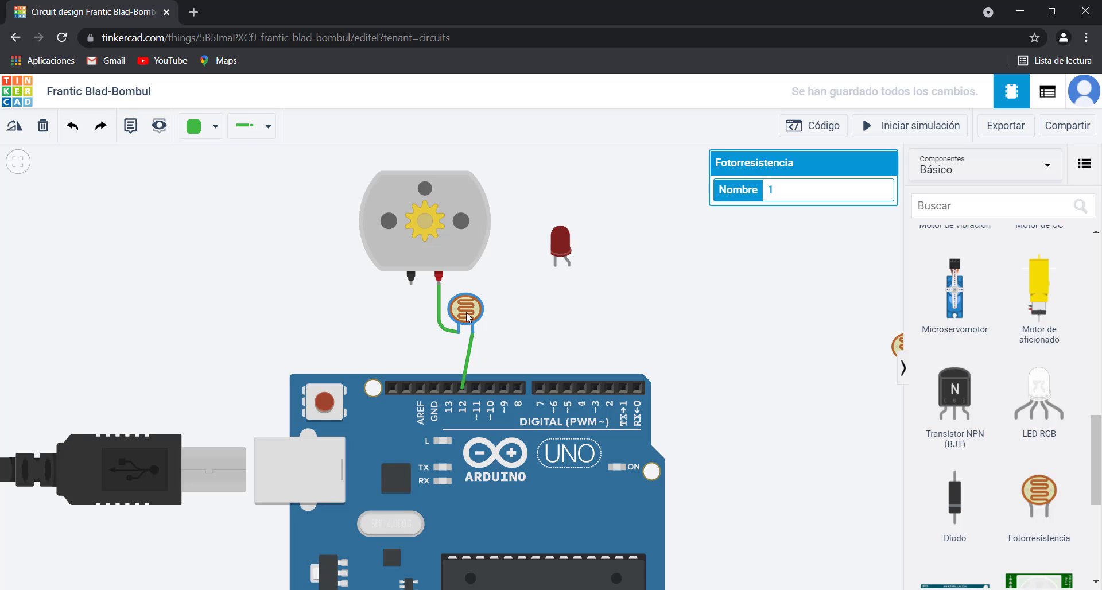
mouse_move(468, 317)
left_mouse_down()
mouse_move(463, 308)
mouse_move(449, 323)
mouse_move(467, 318)
left_mouse_up()
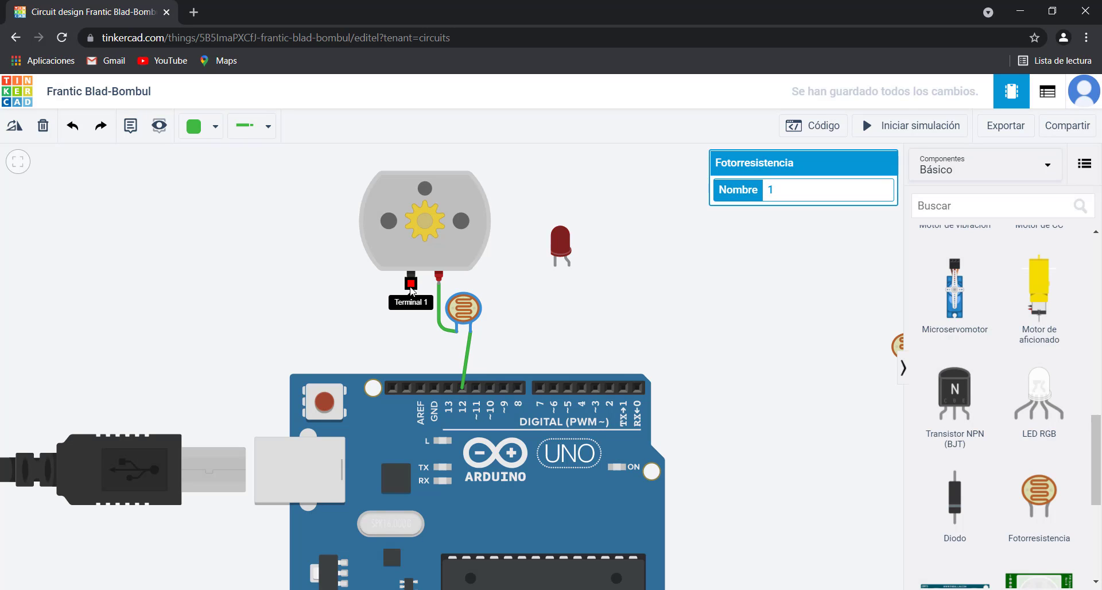
Wire the motor's black terminal and the LED's cathode to the Arduino's GND pin next to pin 13.
left_click(411, 278)
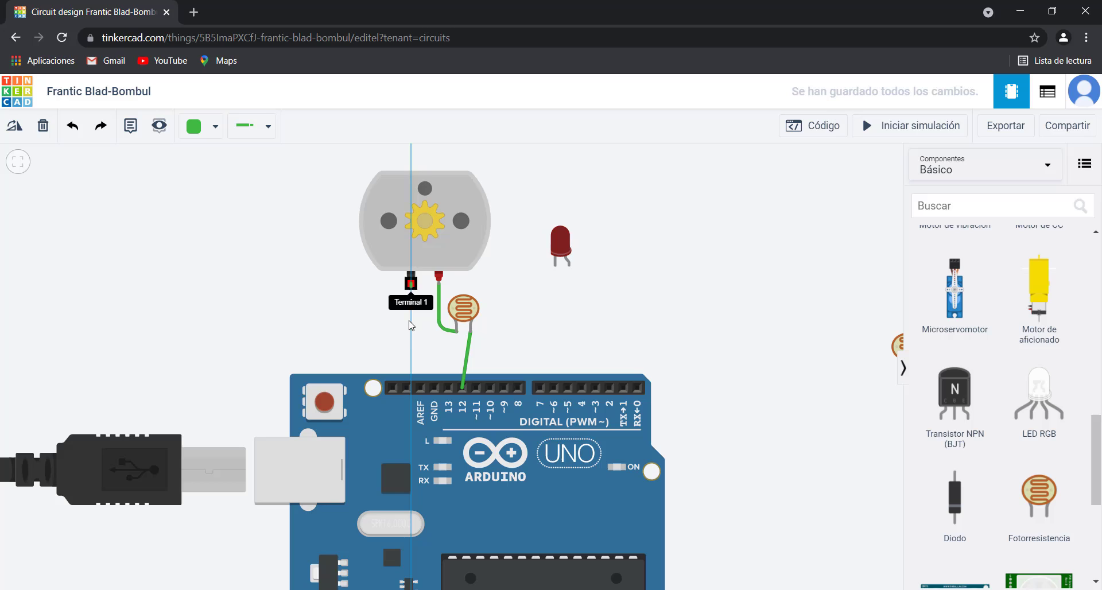
left_click(433, 385)
left_click(557, 267)
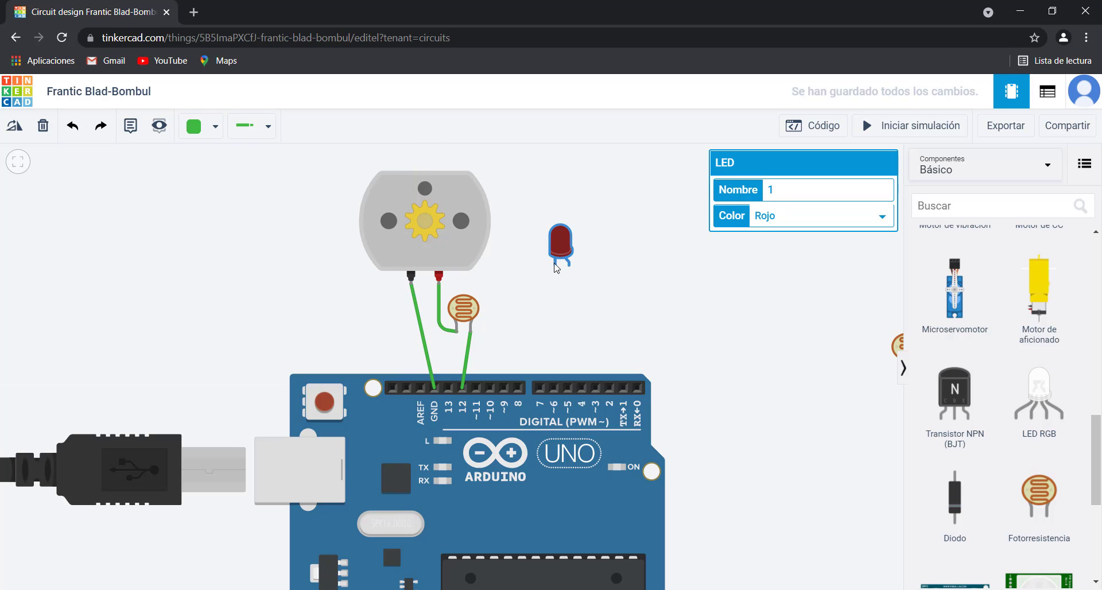
left_click(555, 266)
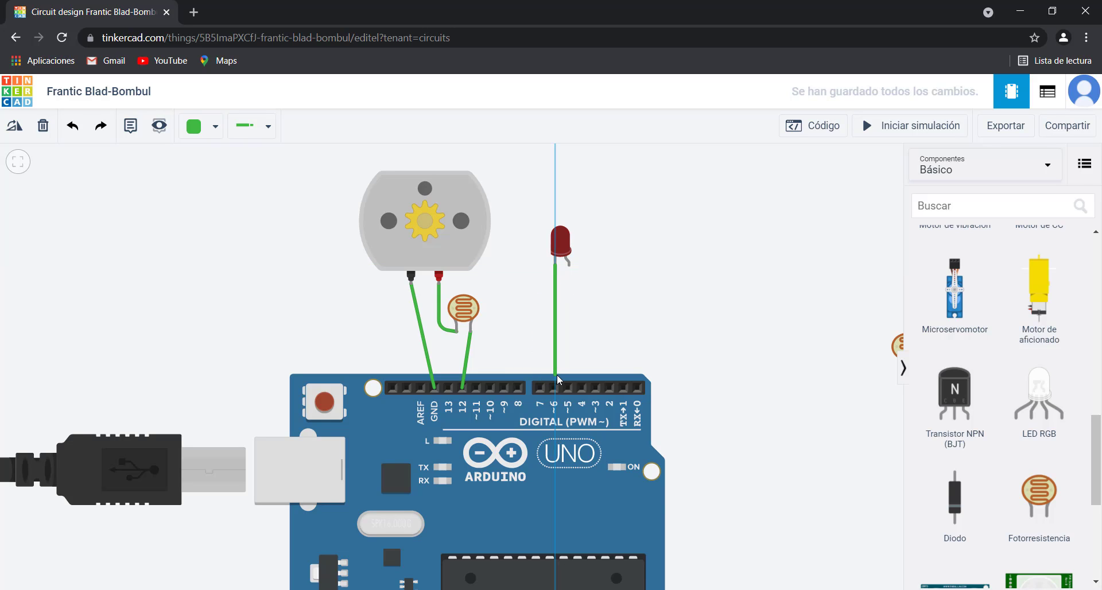
left_click(435, 388)
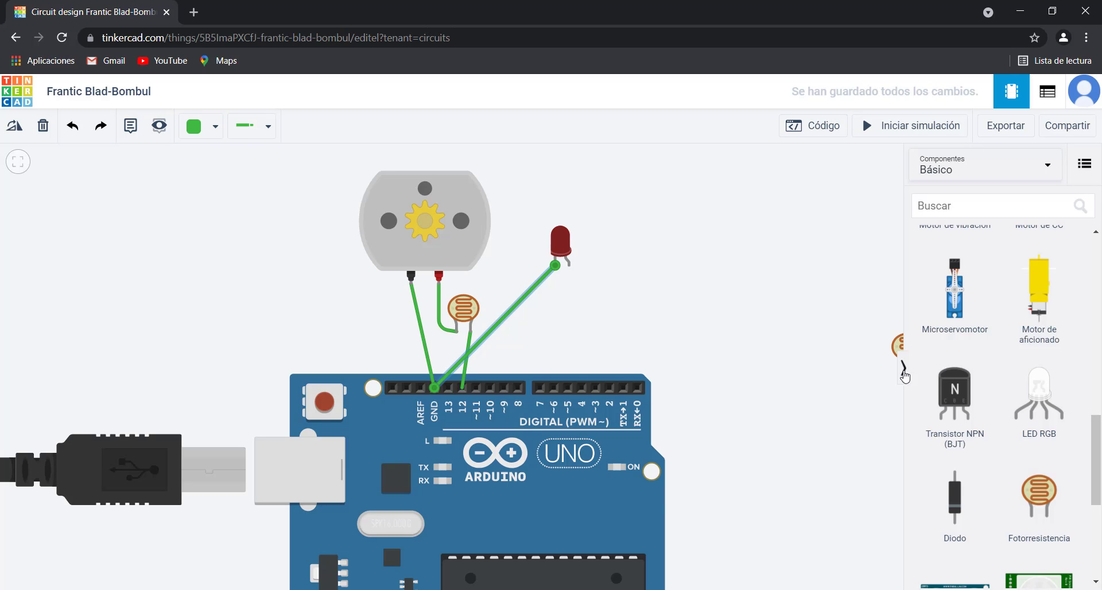
Move the second photoresistor beneath the LED and wire the LED's anode through it to digital pin 2.
left_click_drag(901, 340, 594, 301)
left_click(568, 264)
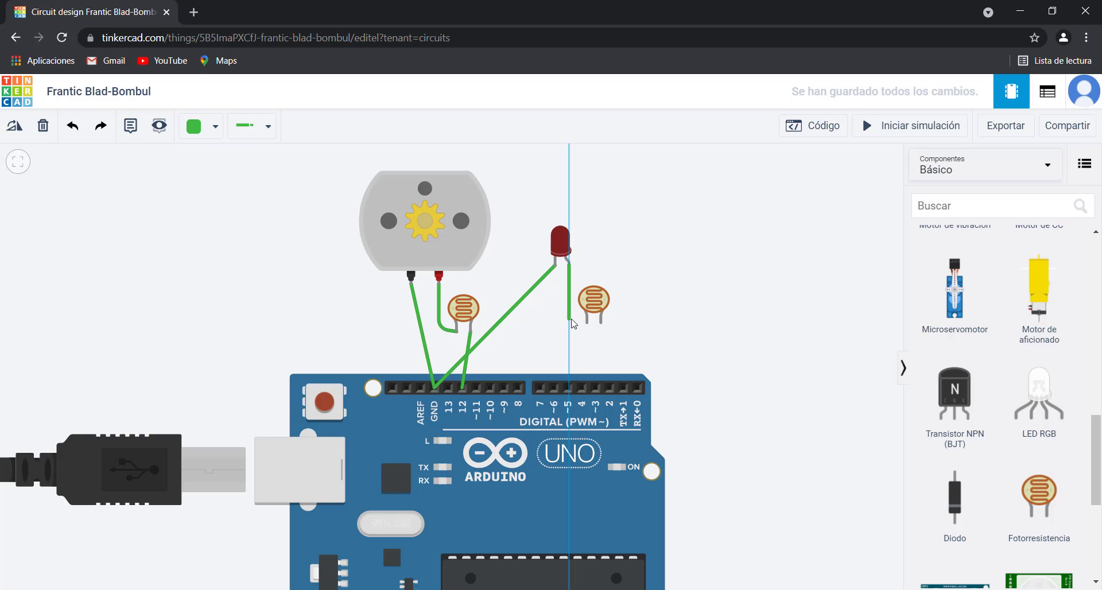
left_click(569, 318)
left_click(586, 322)
left_click(601, 323)
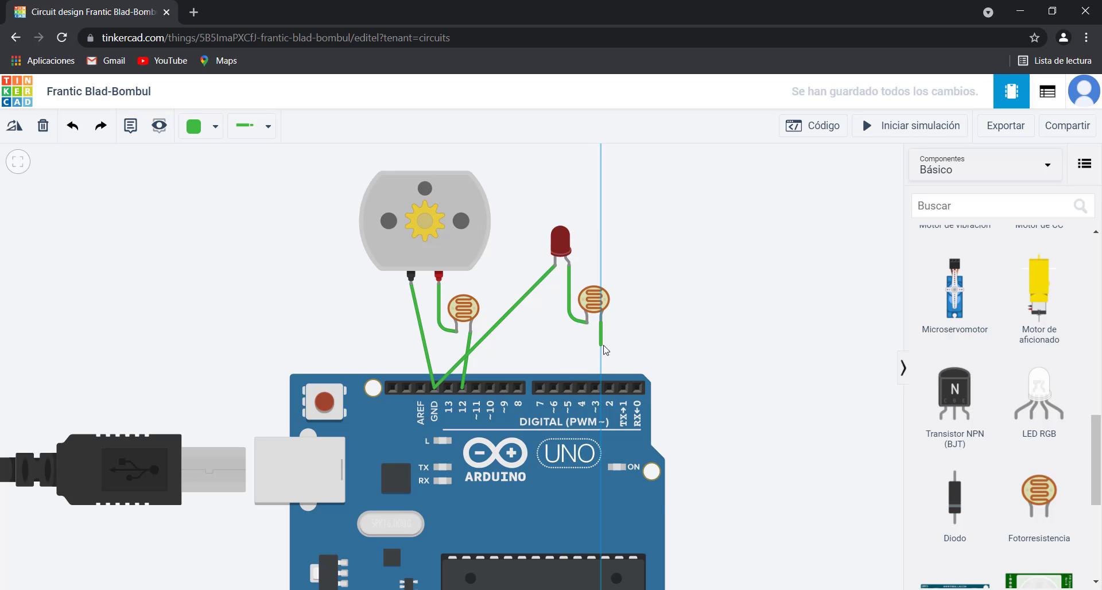
left_click(610, 388)
left_click_drag(594, 299, 604, 297)
left_click(644, 334)
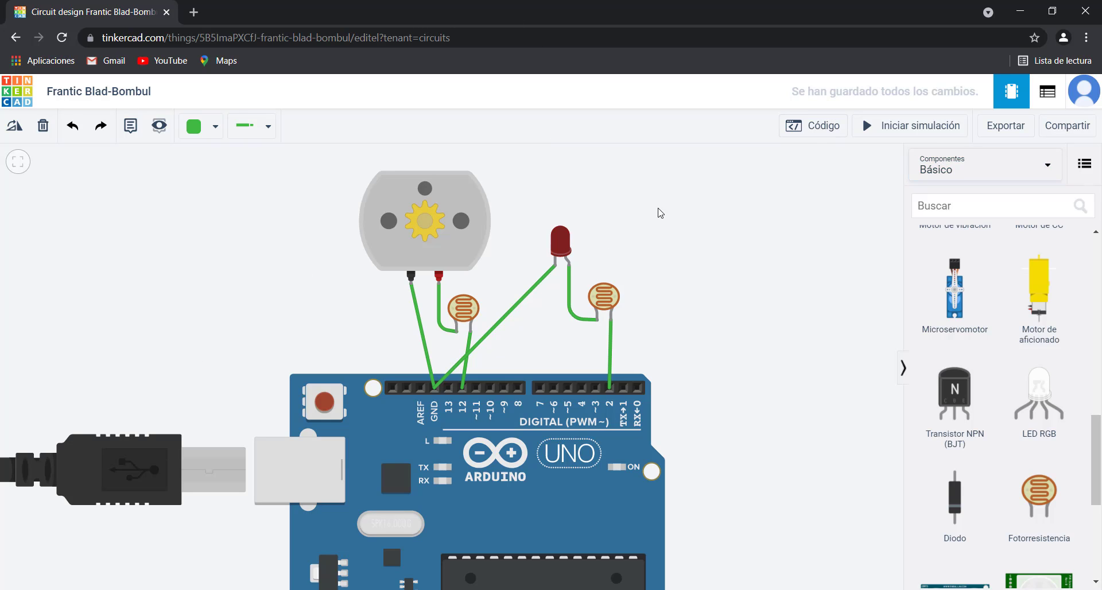
Open the block code editor for the Arduino Uno R3.
left_click(794, 129)
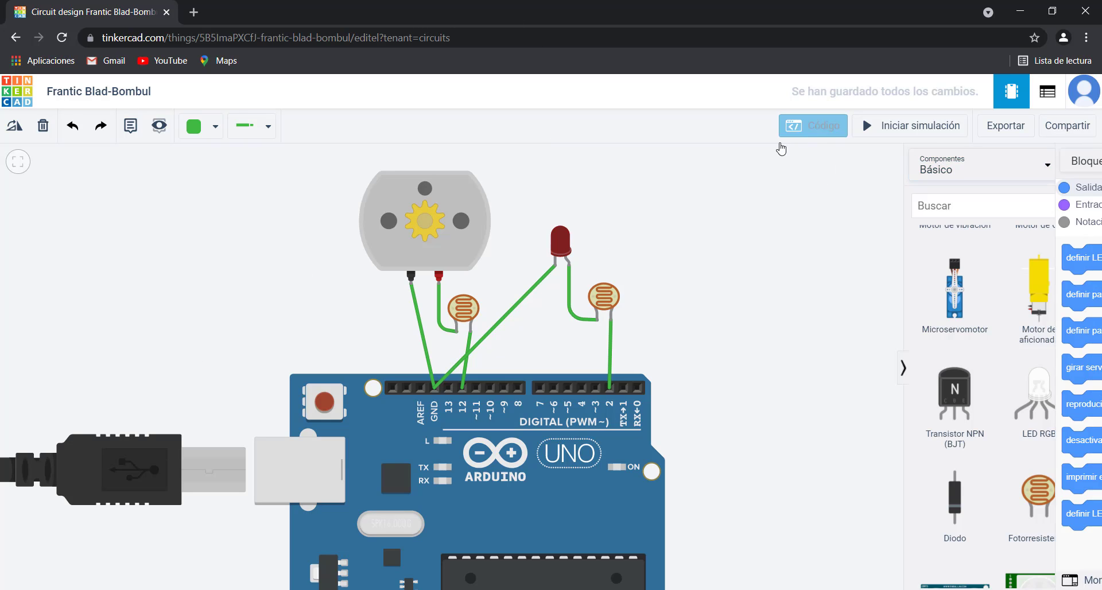
right_click(943, 241)
left_click(935, 251)
right_click(934, 248)
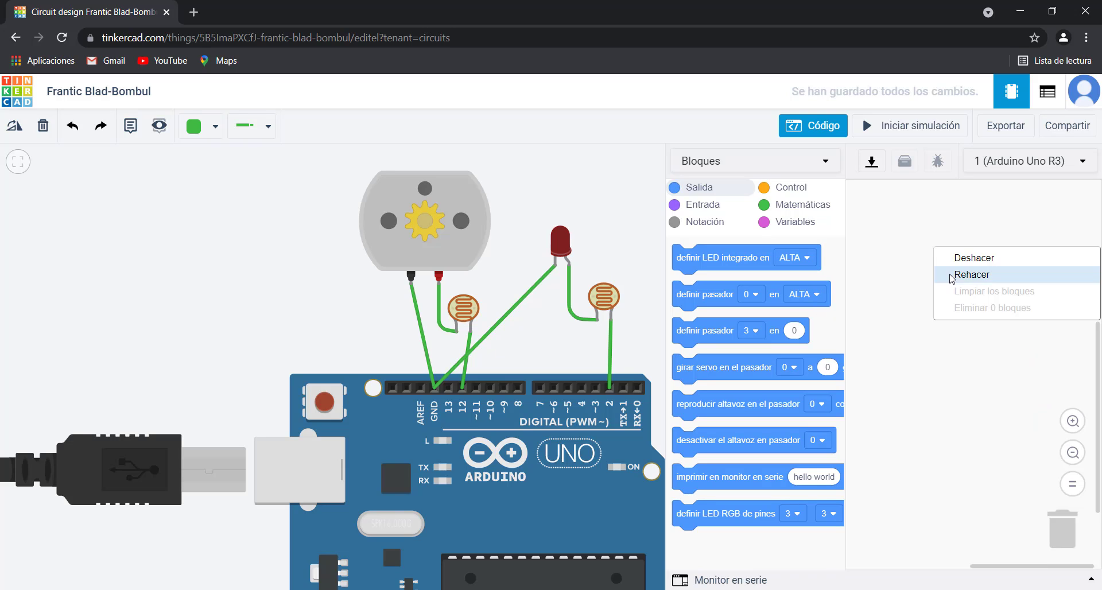
left_click(951, 277)
left_click_drag(923, 392, 1001, 319)
right_click(961, 229)
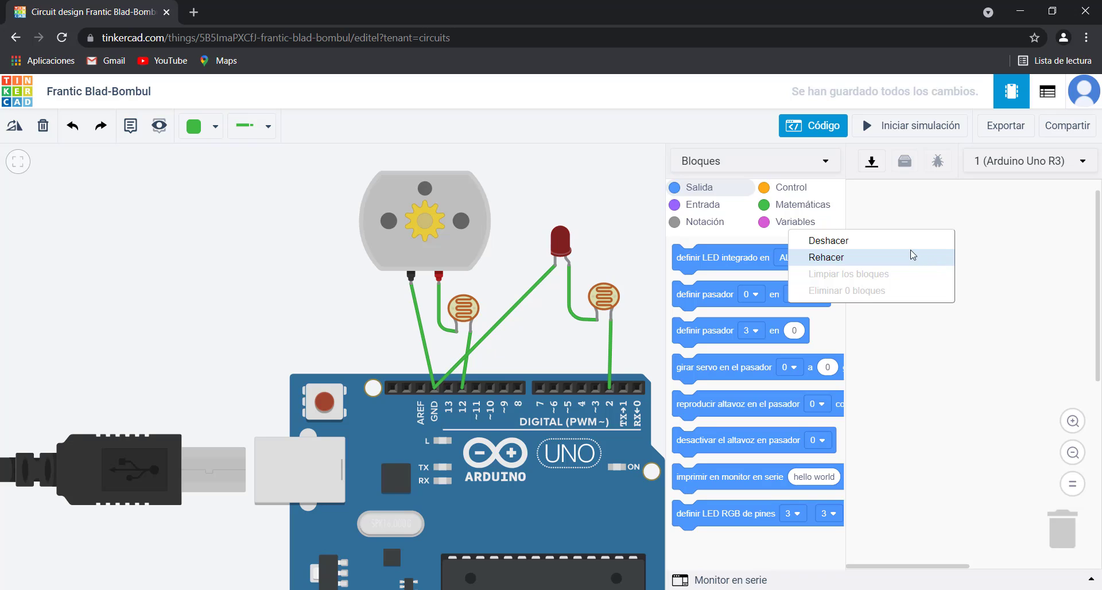
left_click(884, 310)
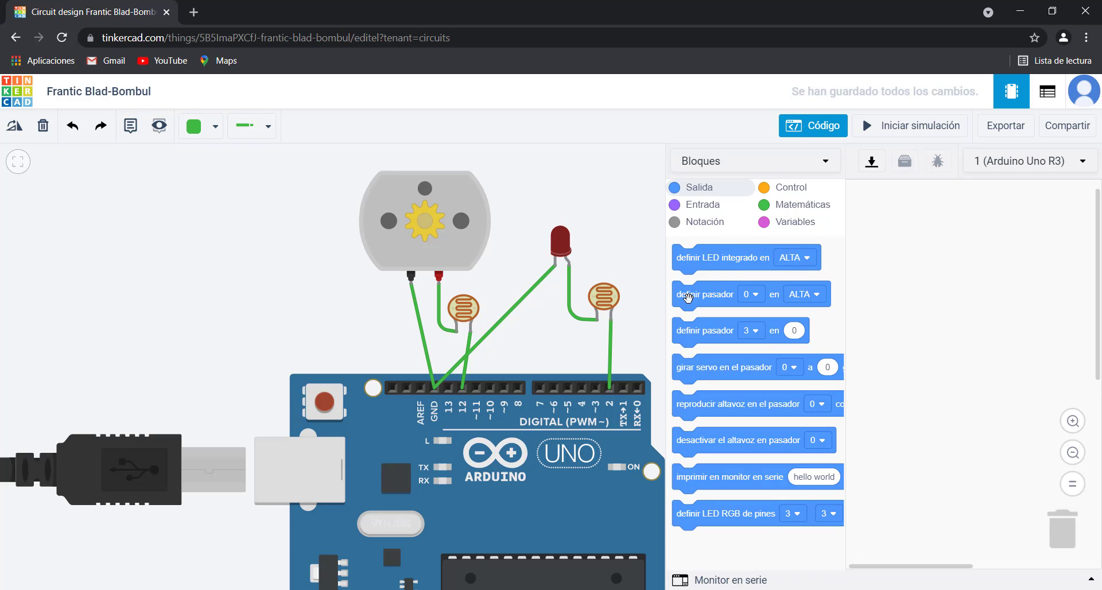
Build a program of two stacked "definir pasador" blocks that set pins 2 and 12 to ALTA.
left_click_drag(687, 297, 941, 287)
left_click_drag(815, 296, 1068, 310)
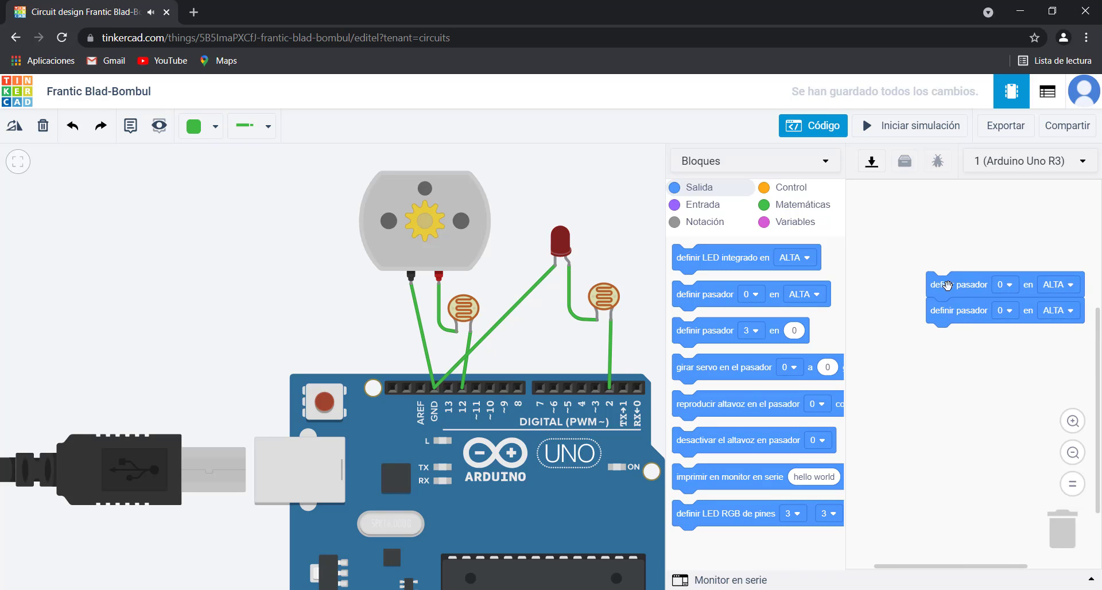
left_click(1008, 285)
left_click(1007, 354)
left_click(1006, 311)
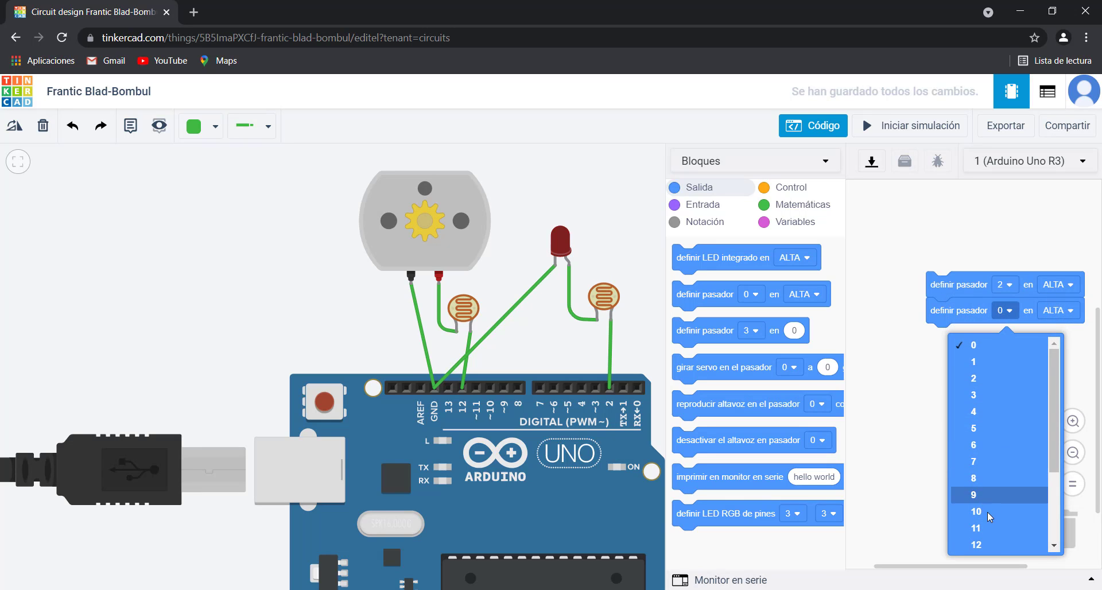
left_click(999, 545)
left_click_drag(938, 278, 900, 339)
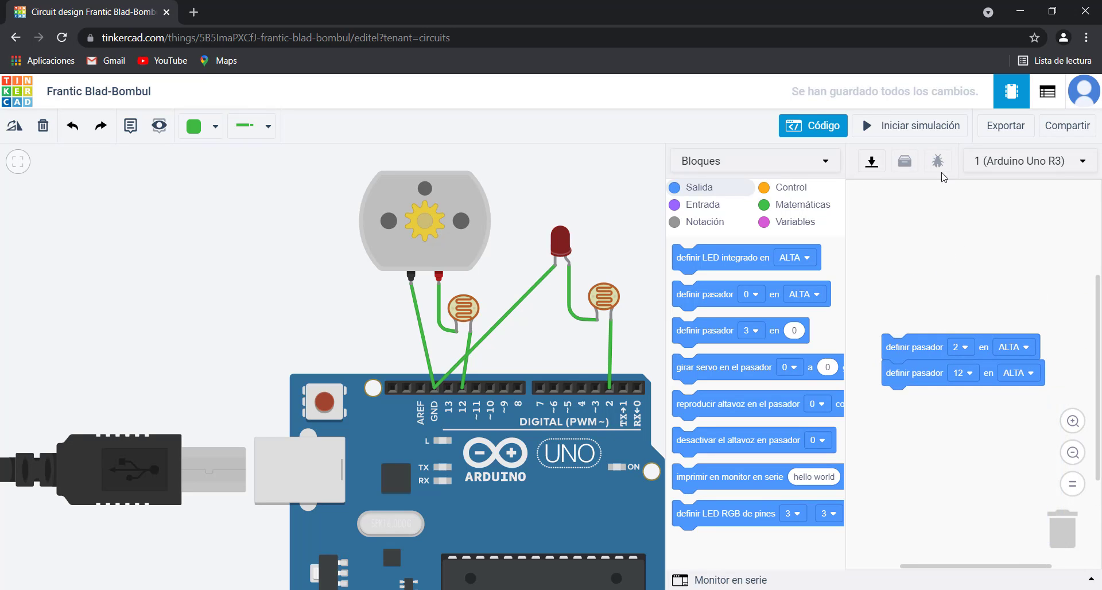
Switch the code view to Bloques + Texto and close the code editor.
left_click(843, 162)
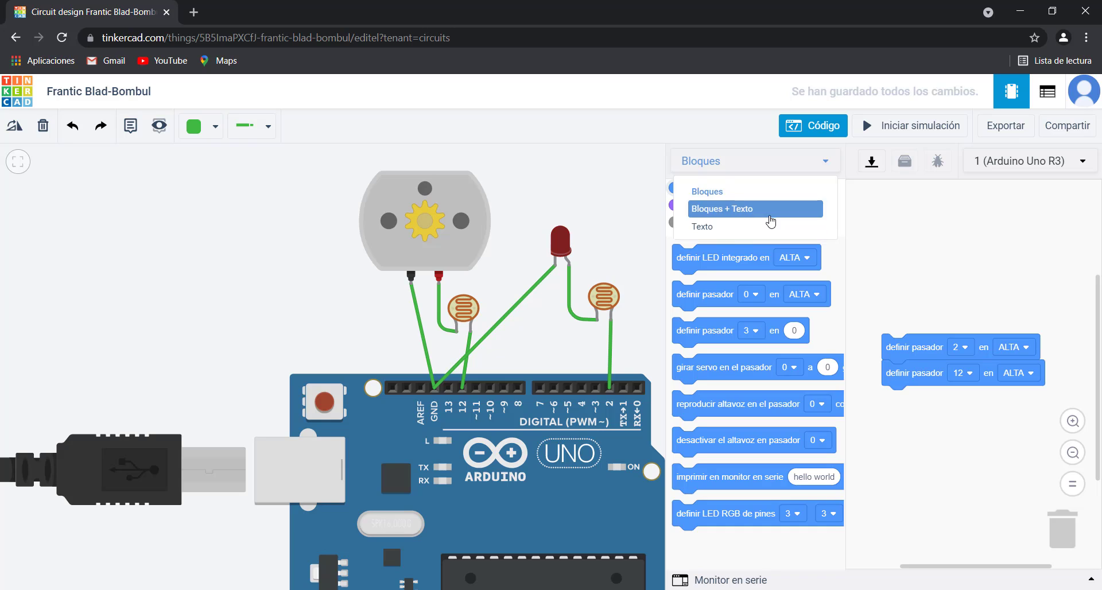
left_click(775, 219)
left_click(715, 163)
left_click(715, 207)
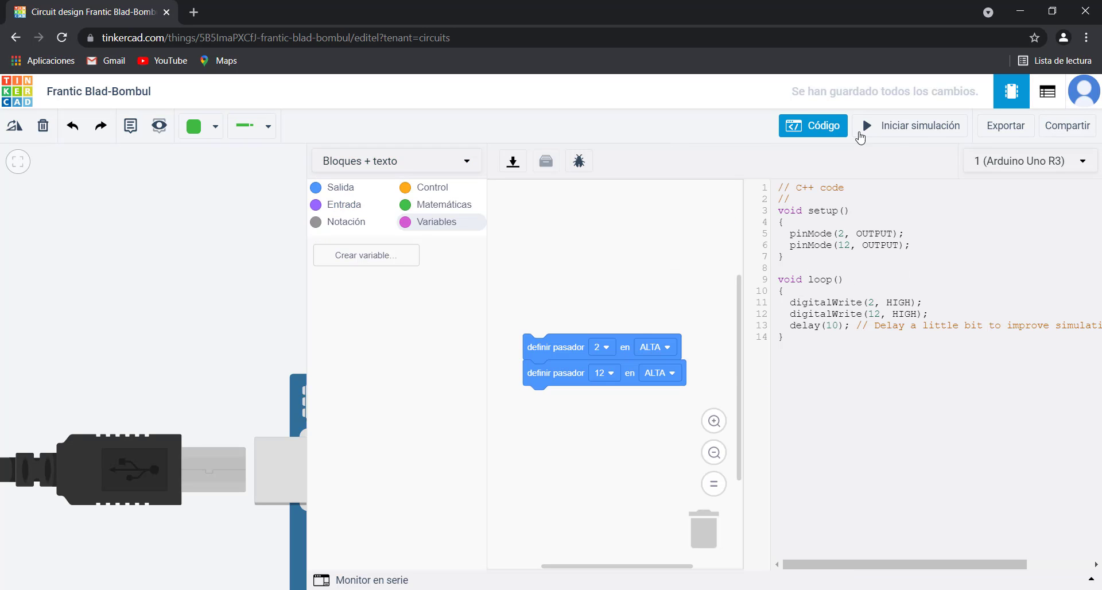
left_click(808, 125)
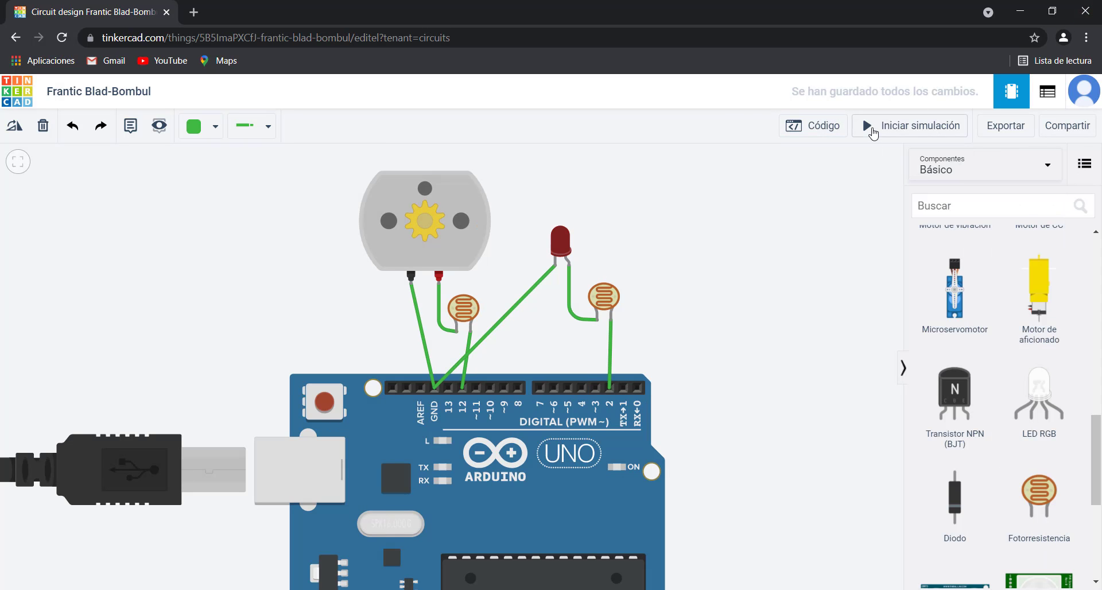
Start the simulation and bring up the light control of the motor's photoresistor.
left_click(873, 134)
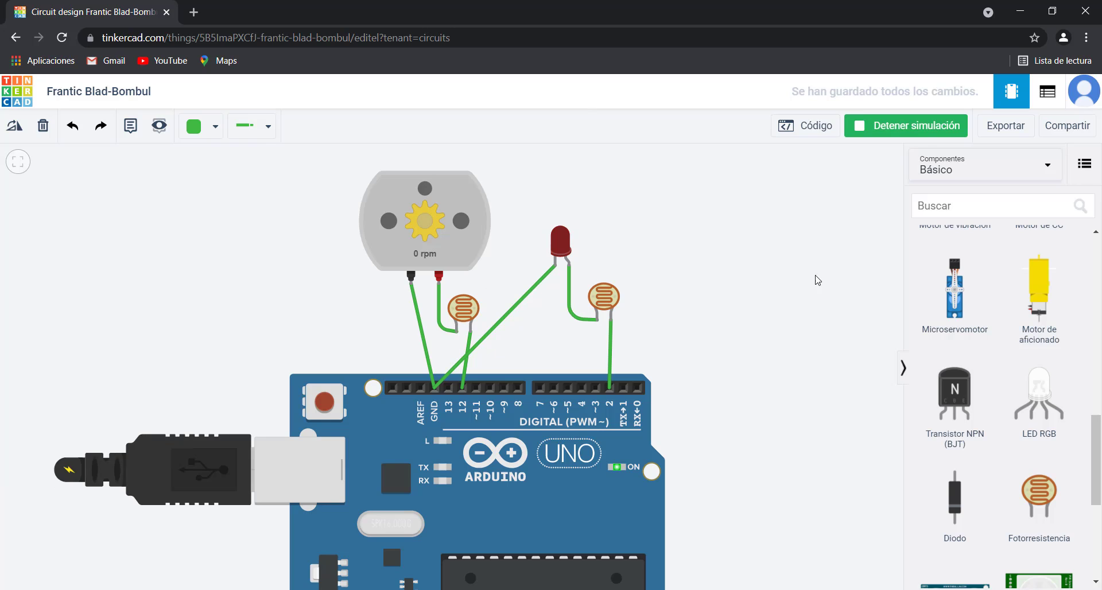
left_click(463, 307)
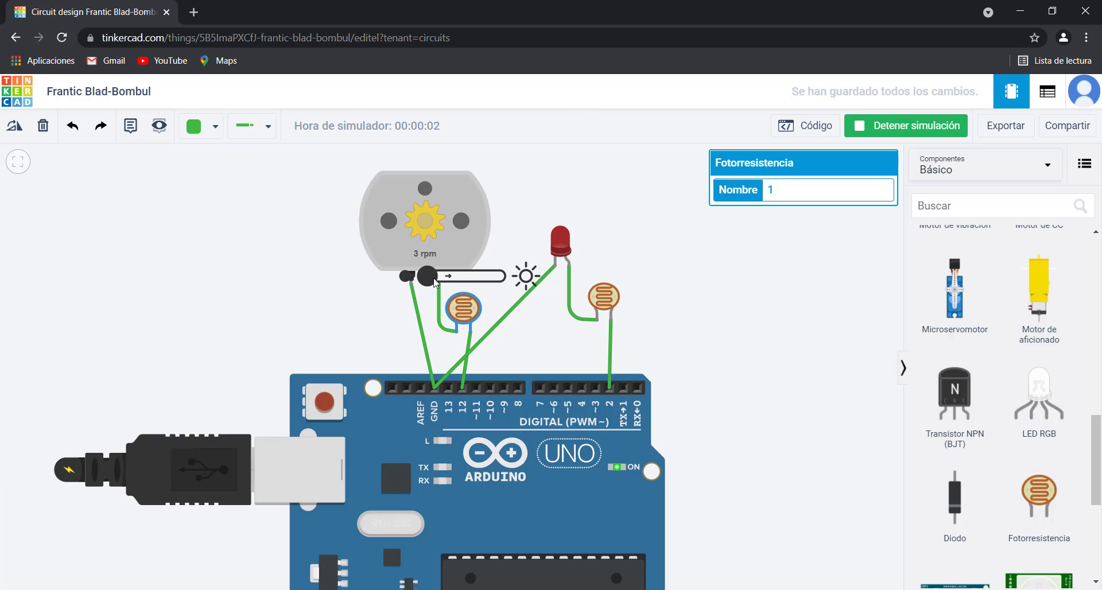
left_click(551, 184)
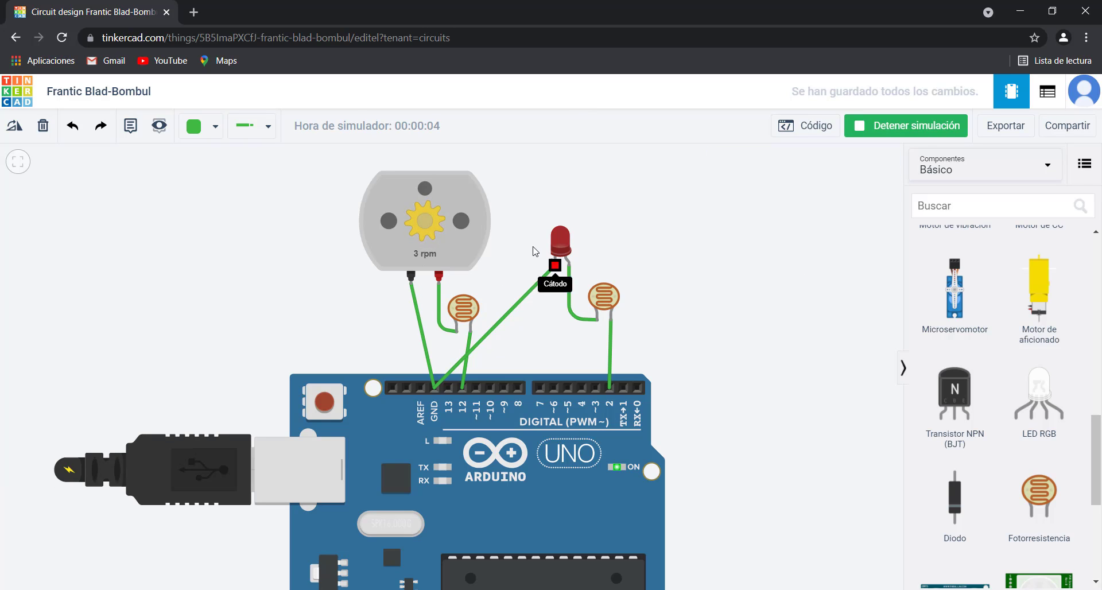
left_click(472, 322)
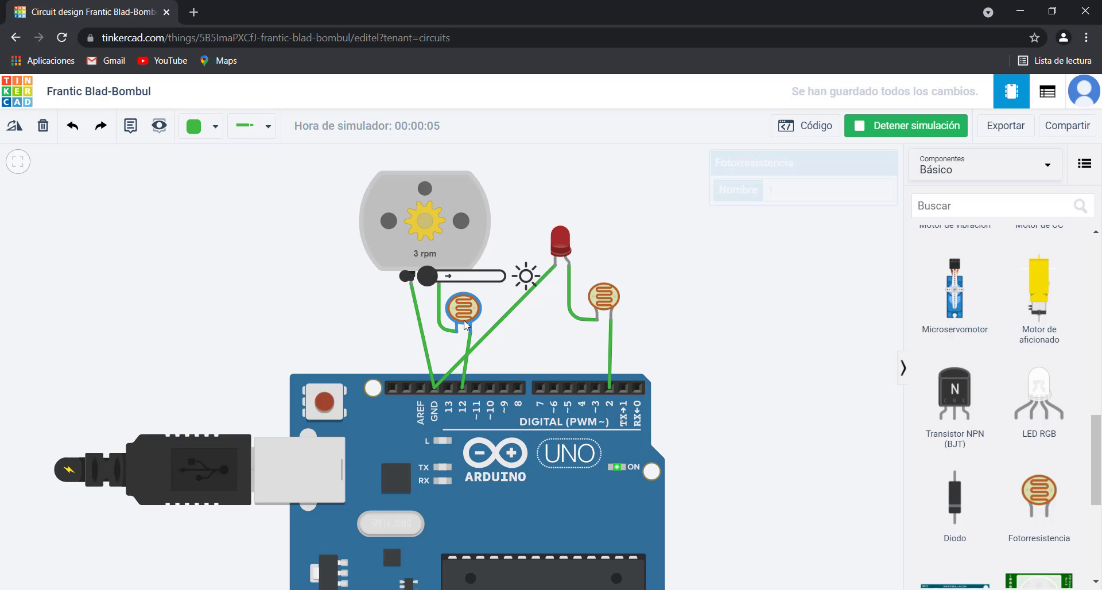
left_click(586, 307)
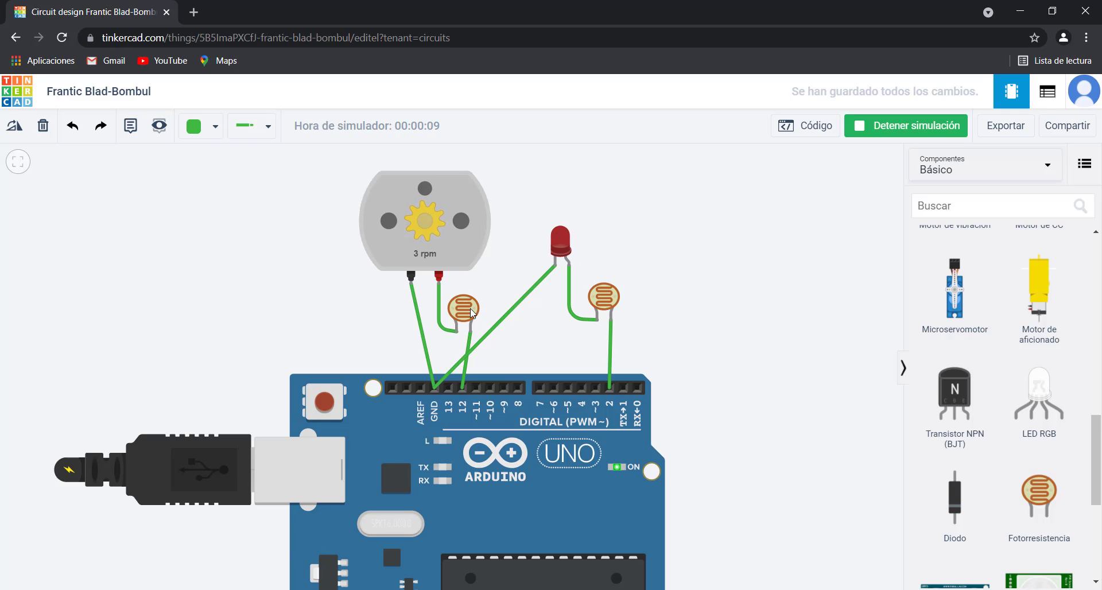
scroll(471, 312, "up", 3)
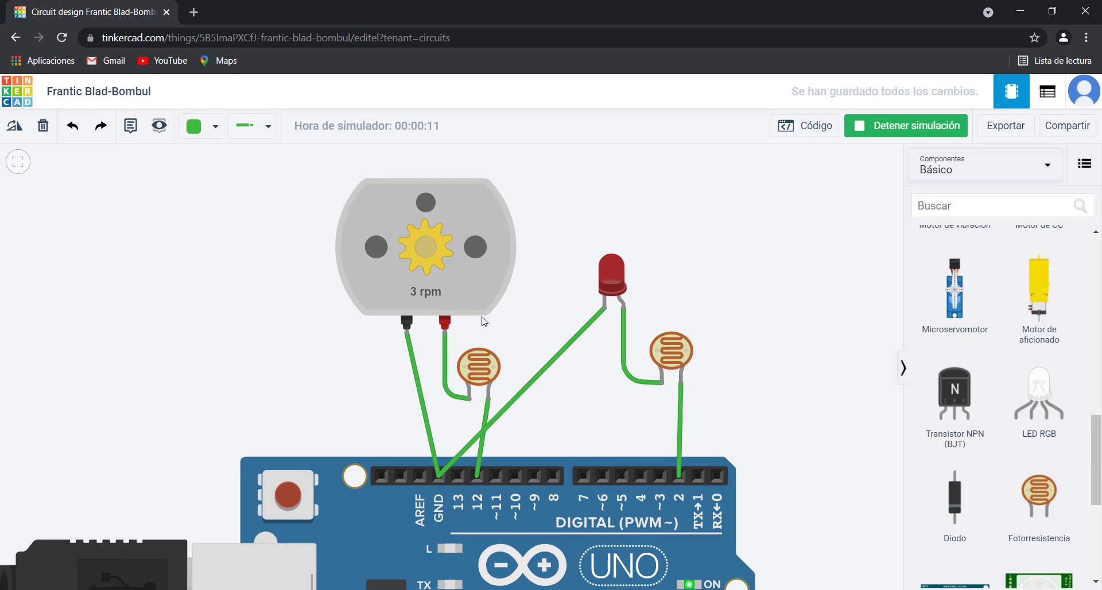
left_click(475, 361)
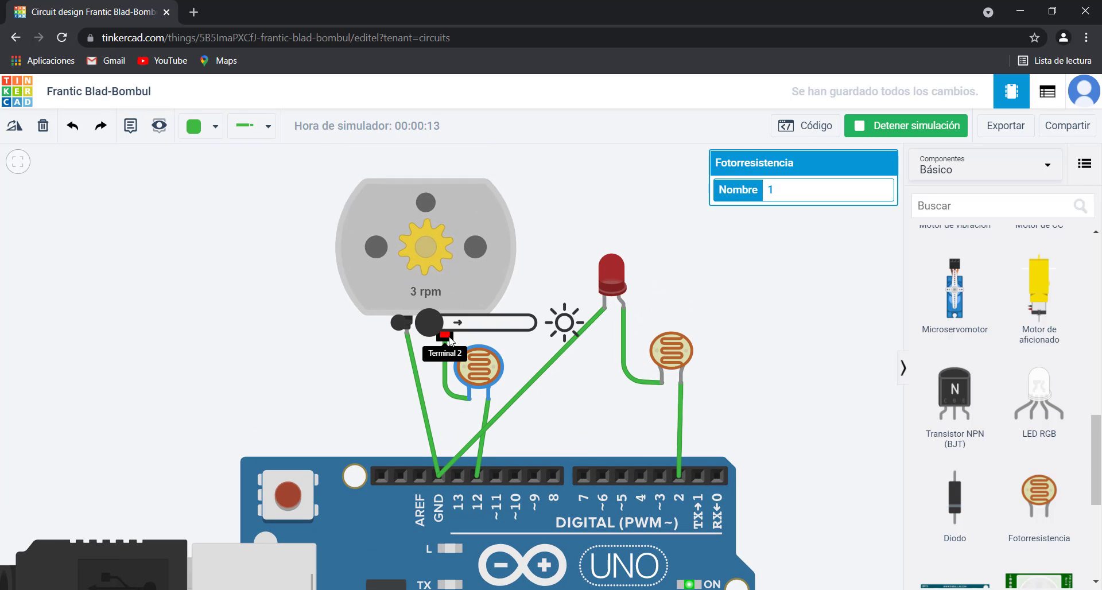
Test the motor's photoresistor by raising its light to maximum, lowering it to minimum, and raising it to maximum again.
left_click_drag(429, 323, 507, 324)
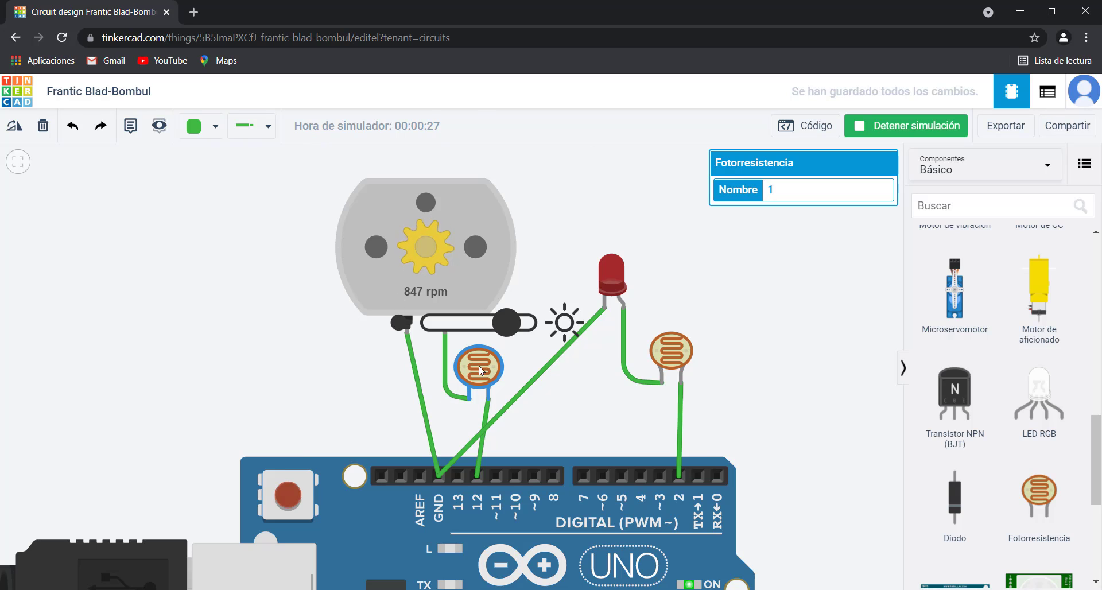
left_click_drag(518, 330, 525, 323)
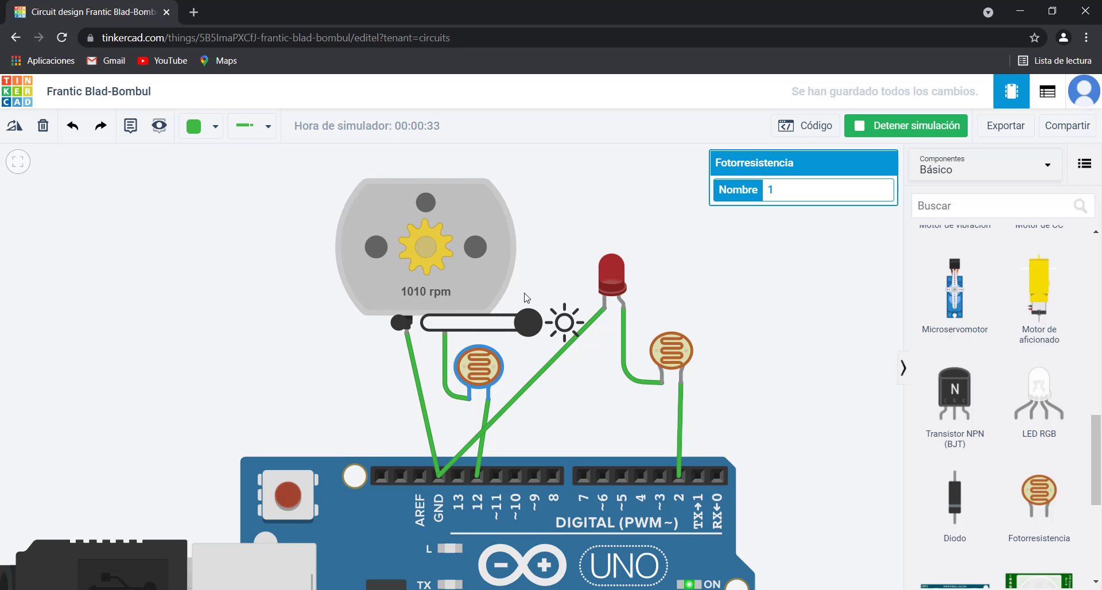
left_click_drag(534, 320, 429, 323)
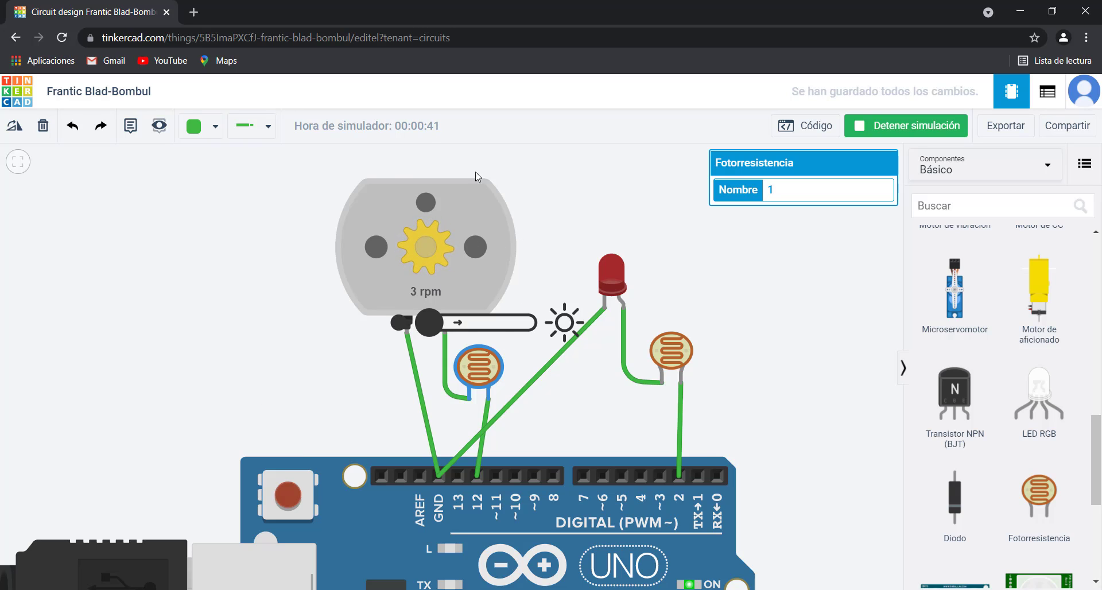
left_click_drag(445, 322, 527, 323)
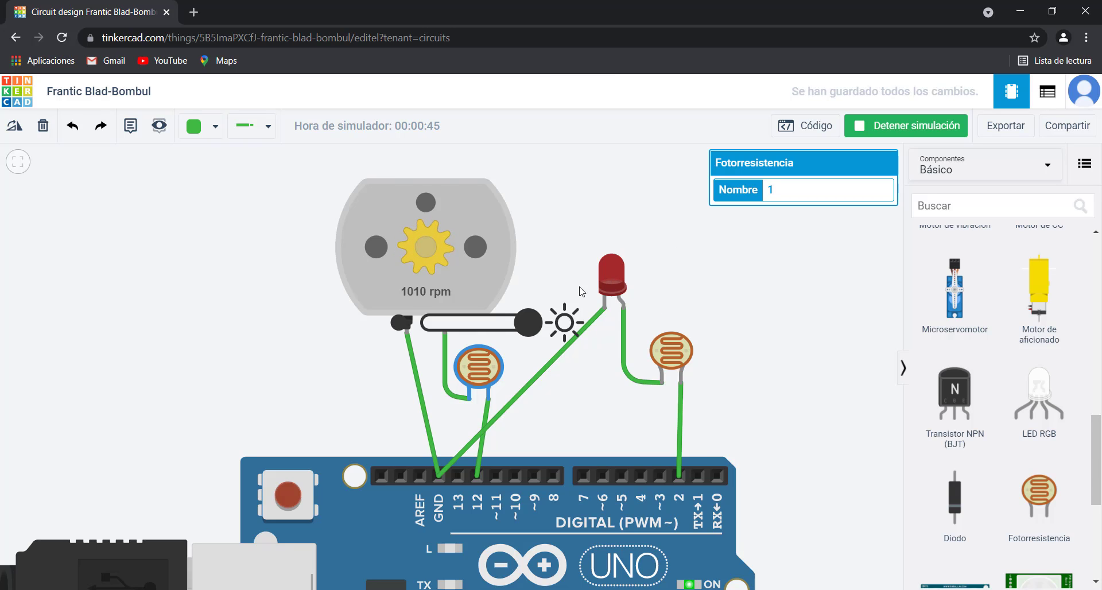
Test the LED's photoresistor by raising its light to maximum and returning it to minimum.
left_click_drag(523, 263, 298, 237)
left_click(380, 253)
left_click_drag(492, 296, 480, 300)
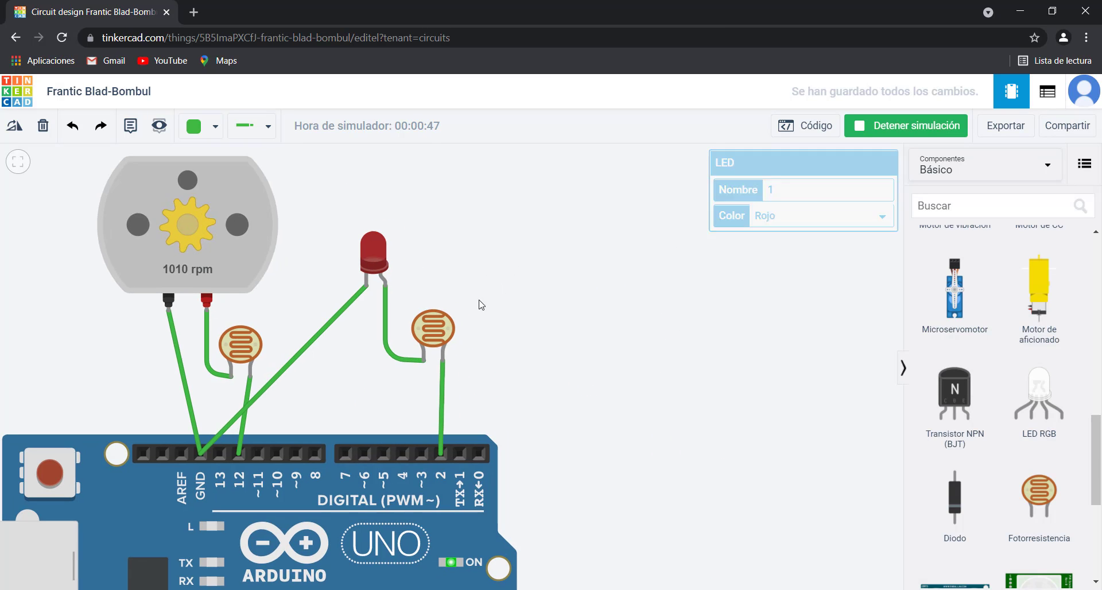
left_click(433, 328)
left_click_drag(419, 254, 544, 359)
left_click(516, 361)
left_click(462, 295)
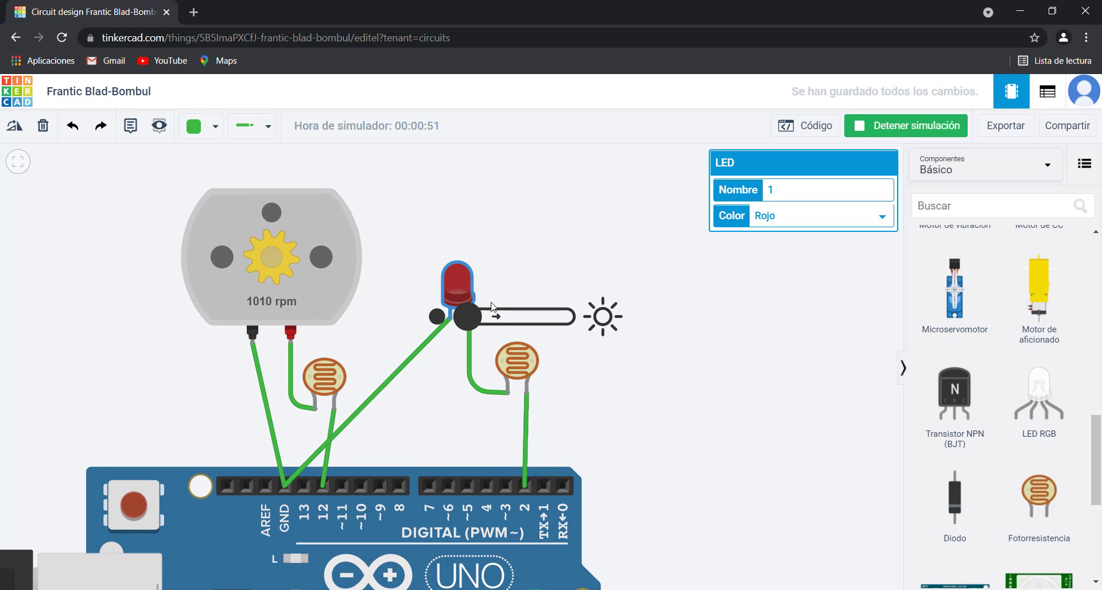
left_click_drag(474, 317, 509, 306)
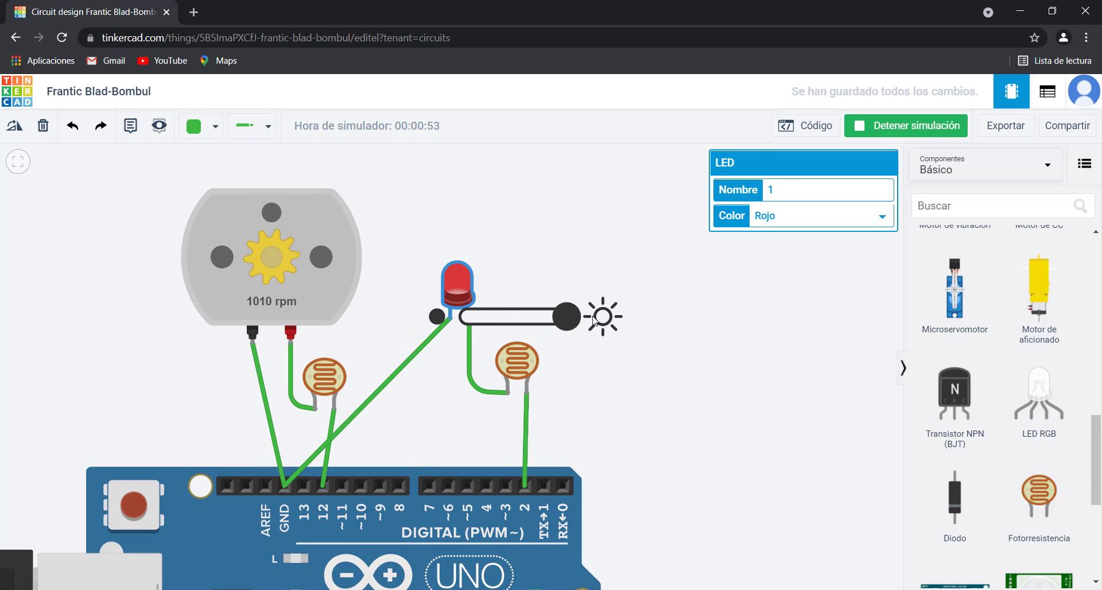
left_click_drag(552, 322, 429, 319)
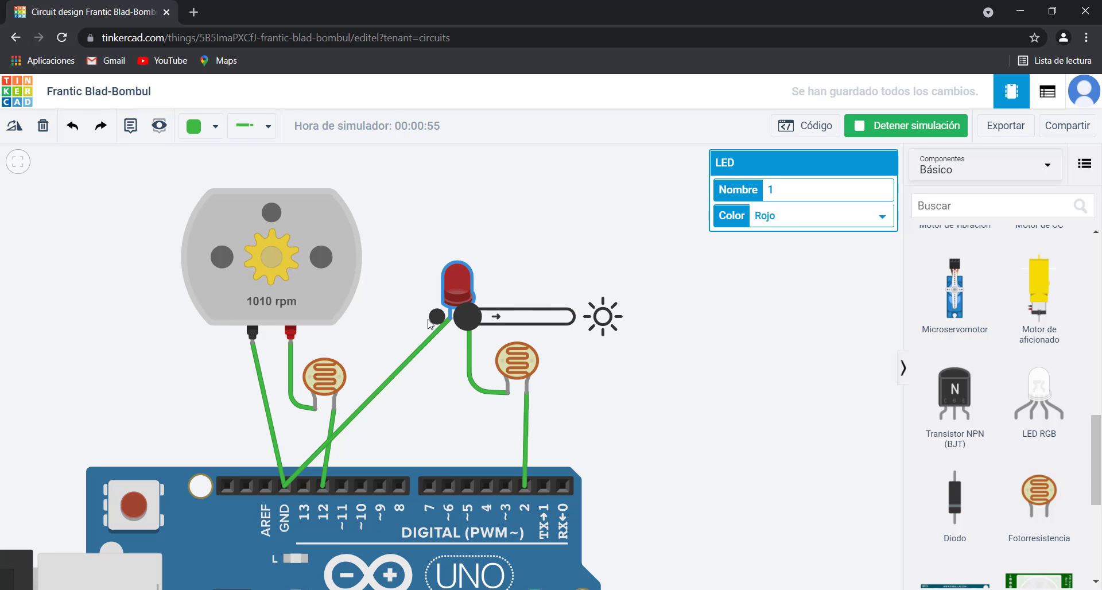
left_click_drag(554, 379, 588, 370)
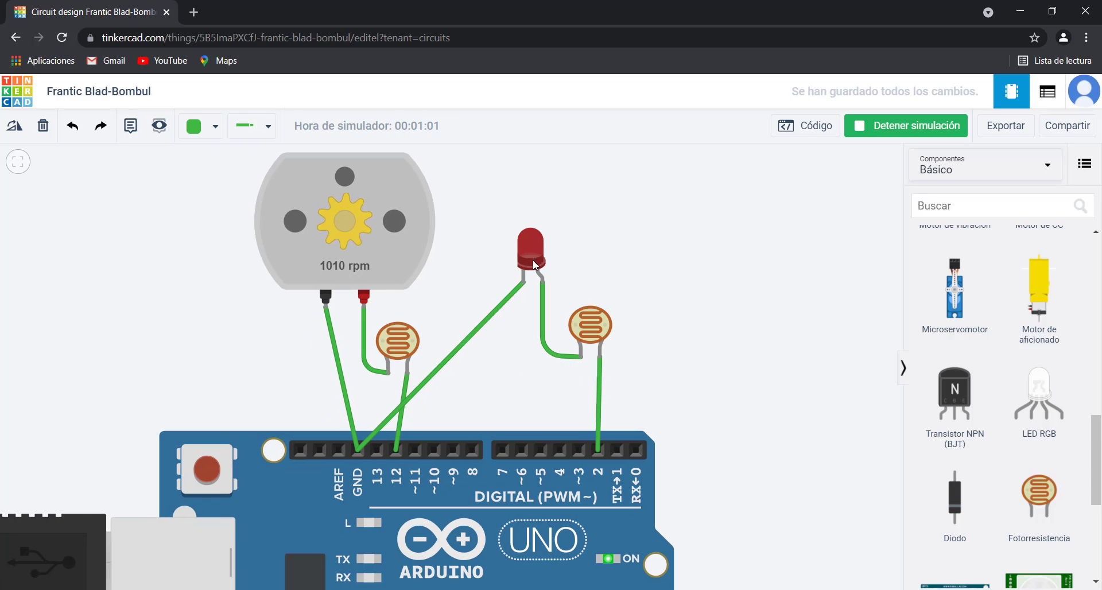
left_click(525, 269)
left_click_drag(626, 275, 517, 282)
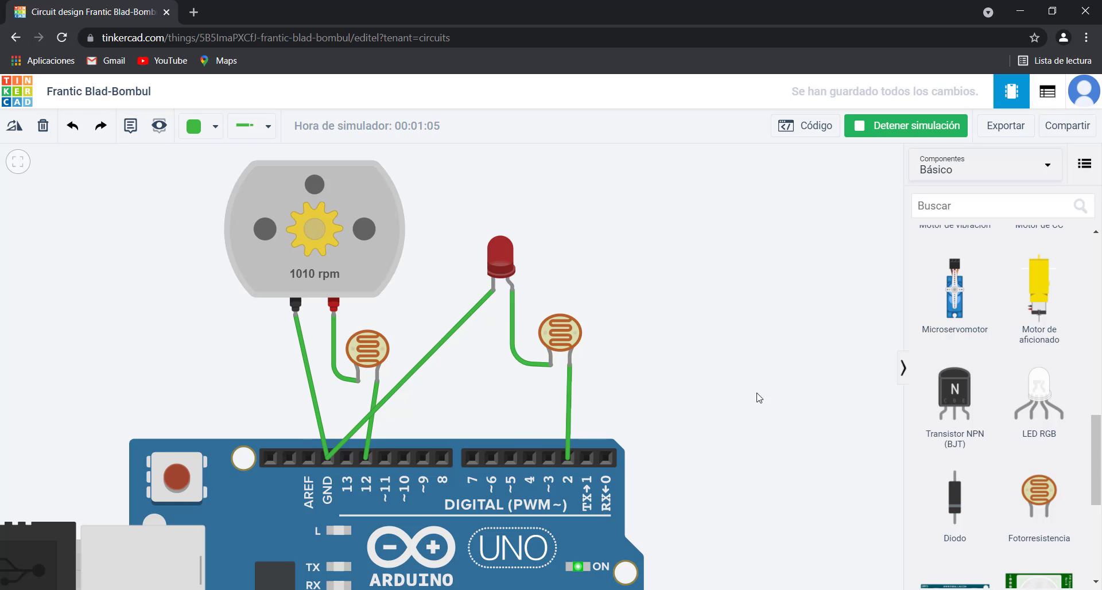
left_click_drag(706, 357, 723, 282)
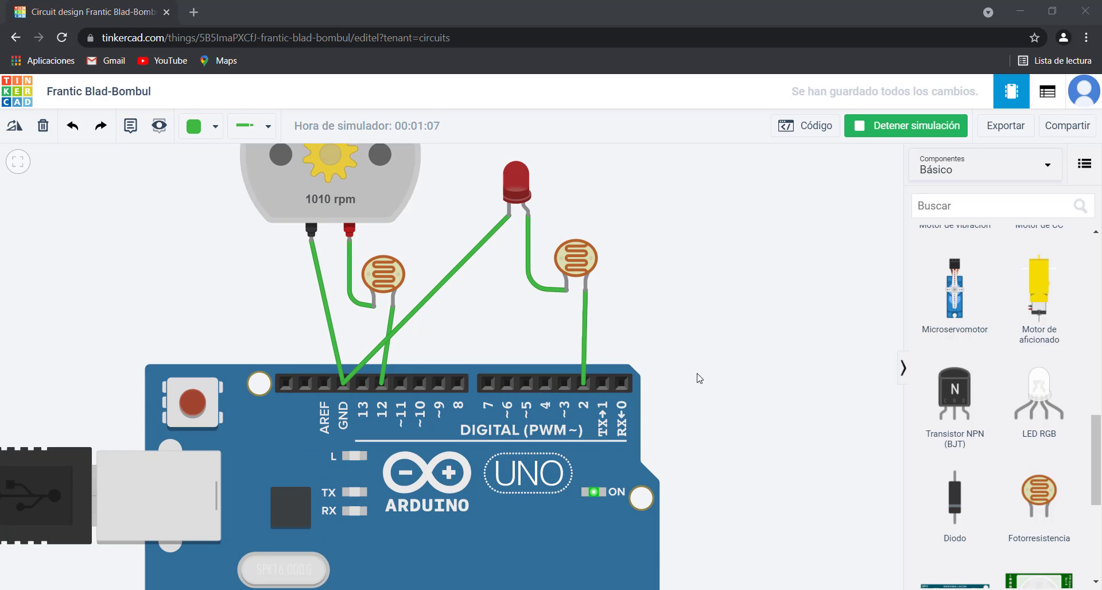
left_click_drag(700, 376, 716, 471)
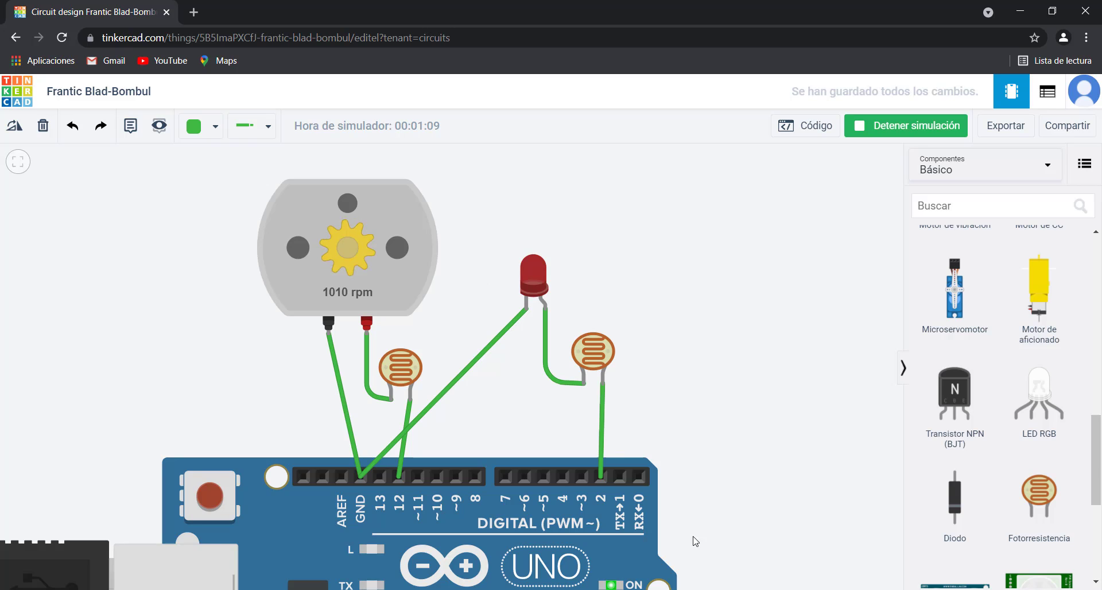
left_click_drag(655, 419, 675, 319)
scroll(659, 256, "up", 4)
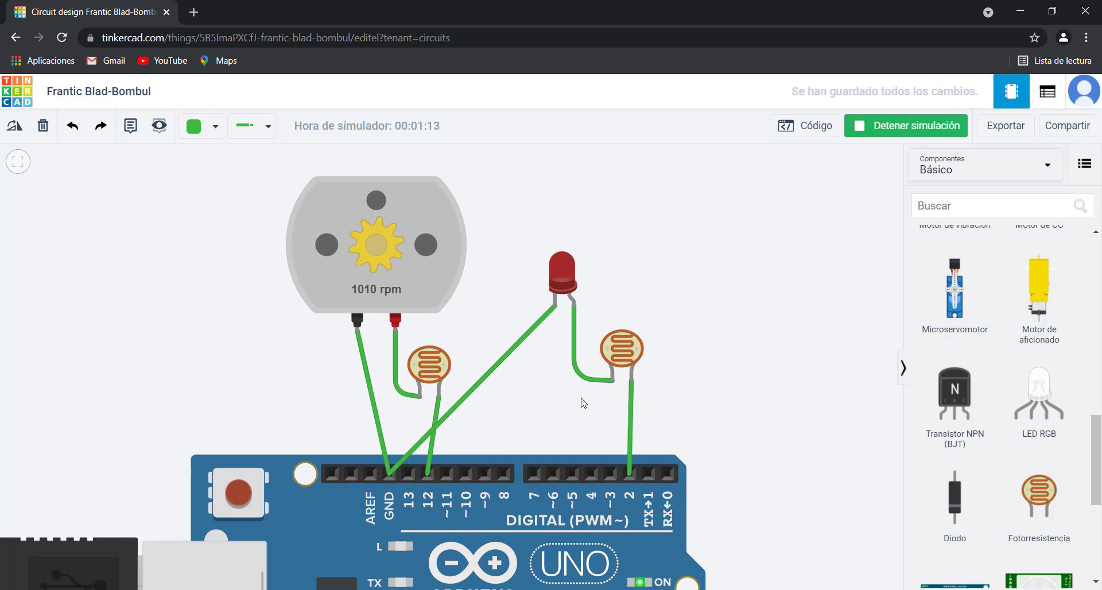
left_click(618, 345)
left_click(730, 404)
left_click_drag(561, 229, 639, 247)
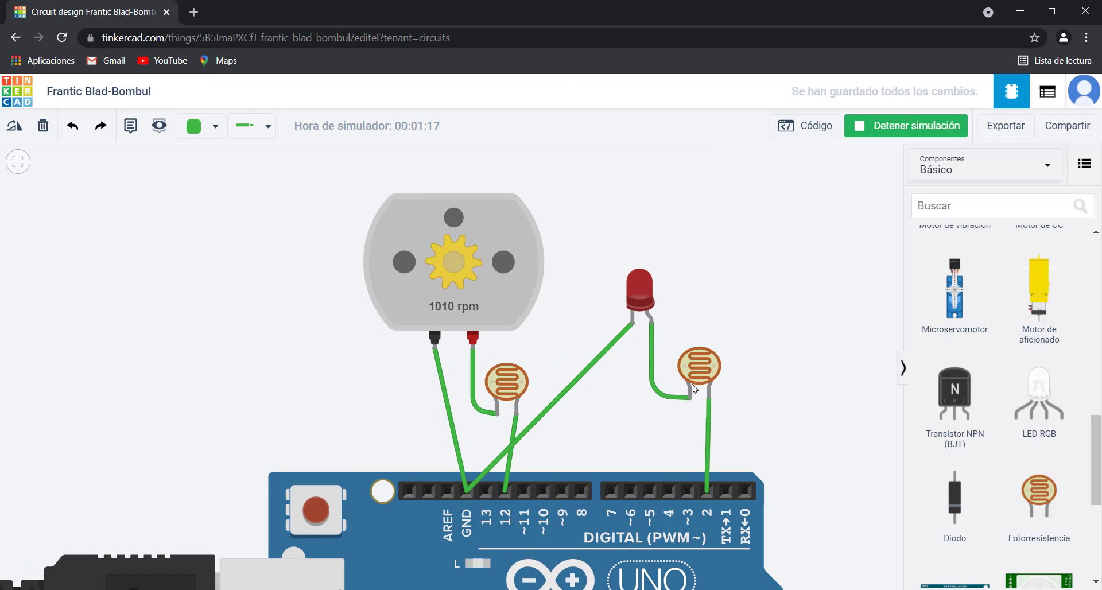
Lower the light on the motor's photoresistor to minimum and bring up its light control again.
left_click(521, 376)
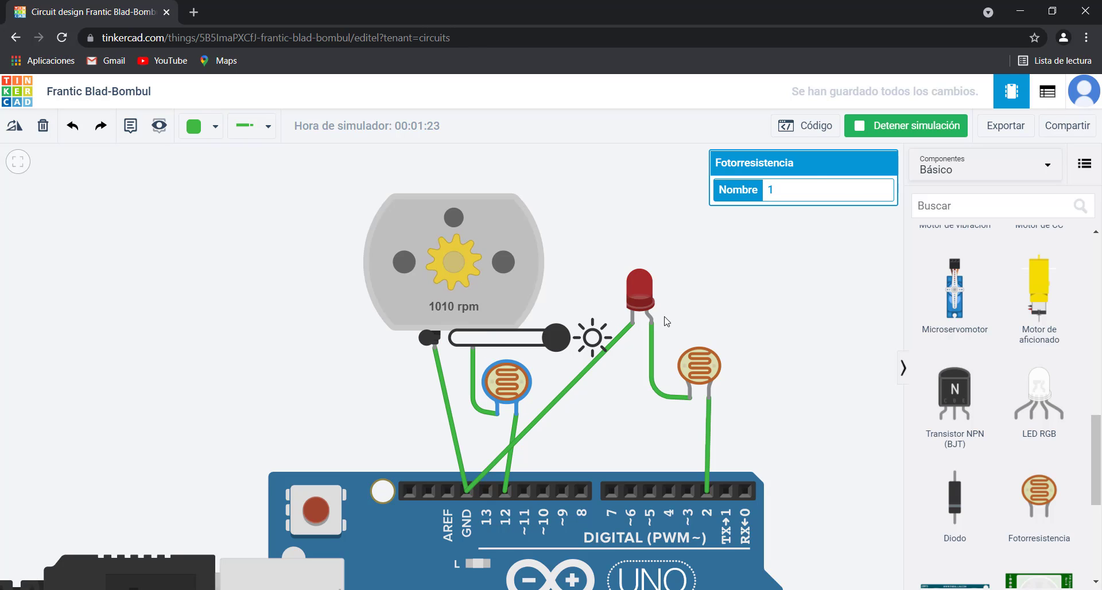
left_click_drag(555, 338, 184, 320)
left_click(696, 319)
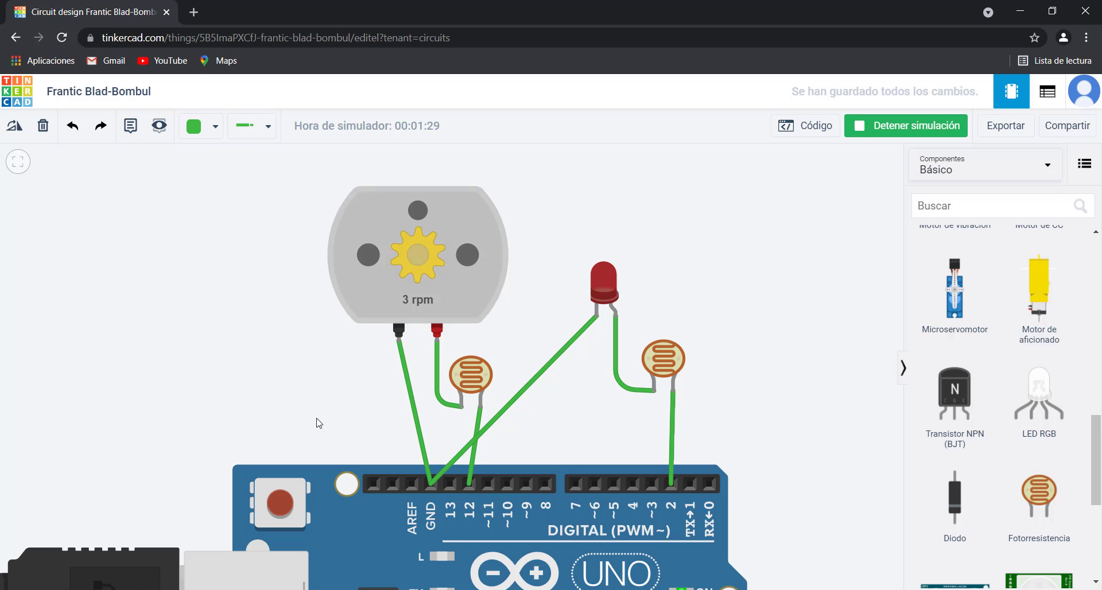
left_click(476, 367)
mouse_move(416, 331)
left_mouse_down()
mouse_move(485, 325)
mouse_move(421, 330)
left_mouse_up()
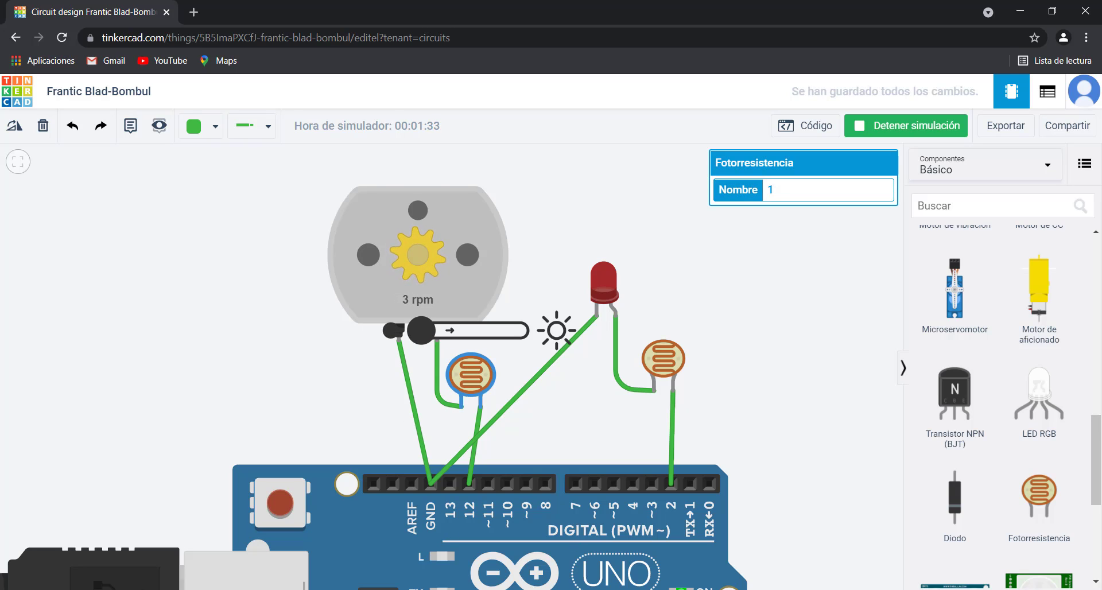